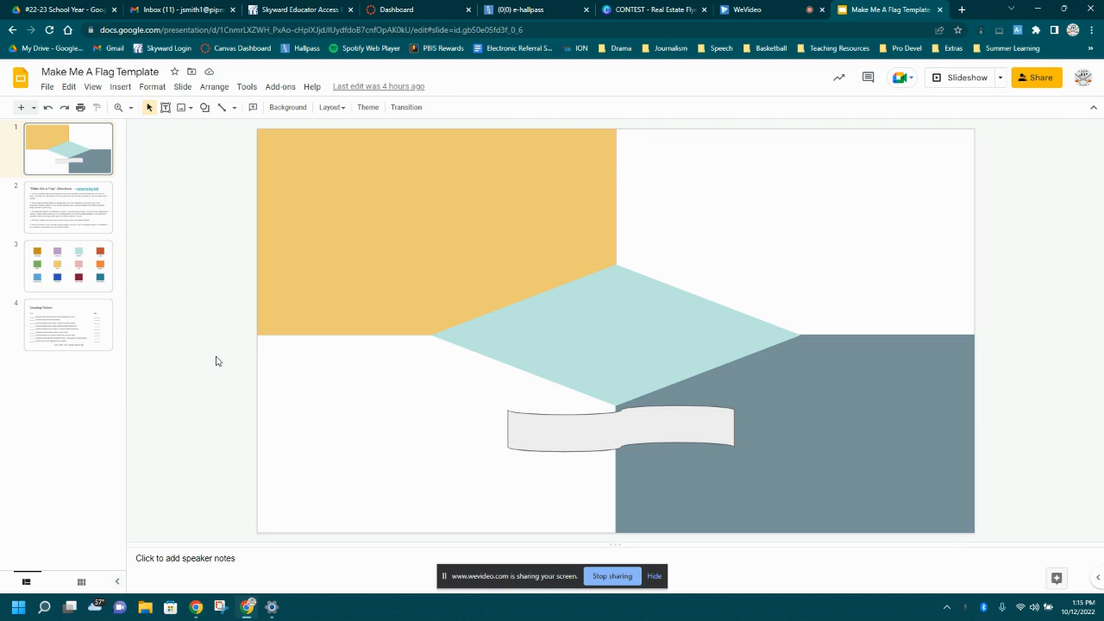
# - Review the directions slide and copy the December colour square from the birth-month colours slide
pyautogui.click(76, 207)
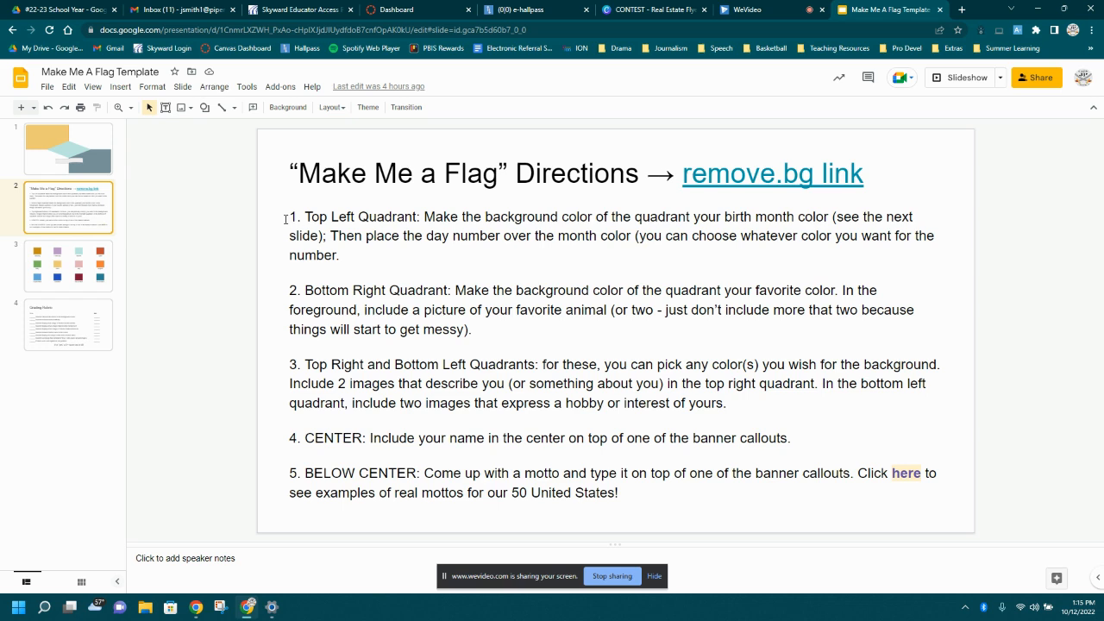
pyautogui.click(61, 270)
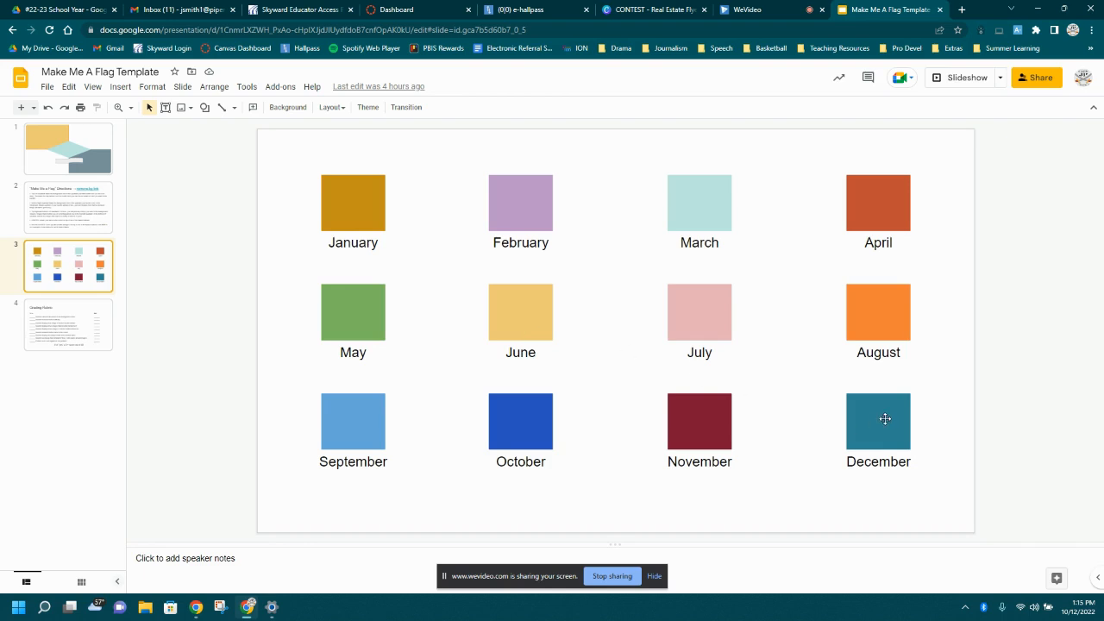
pyautogui.click(77, 158)
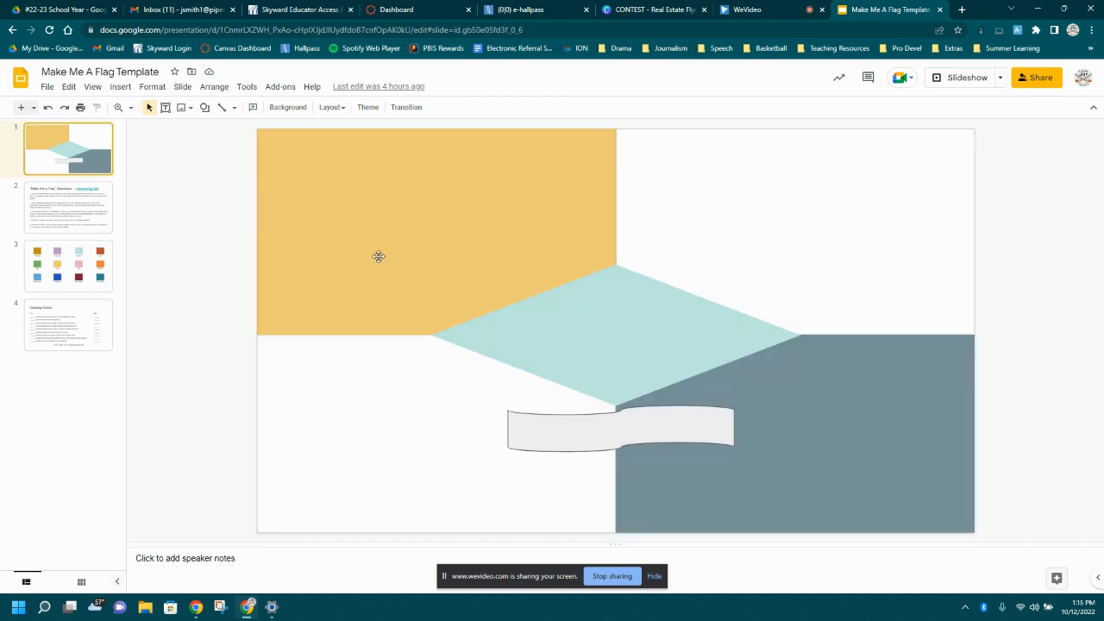
pyautogui.click(67, 275)
pyautogui.click(876, 417)
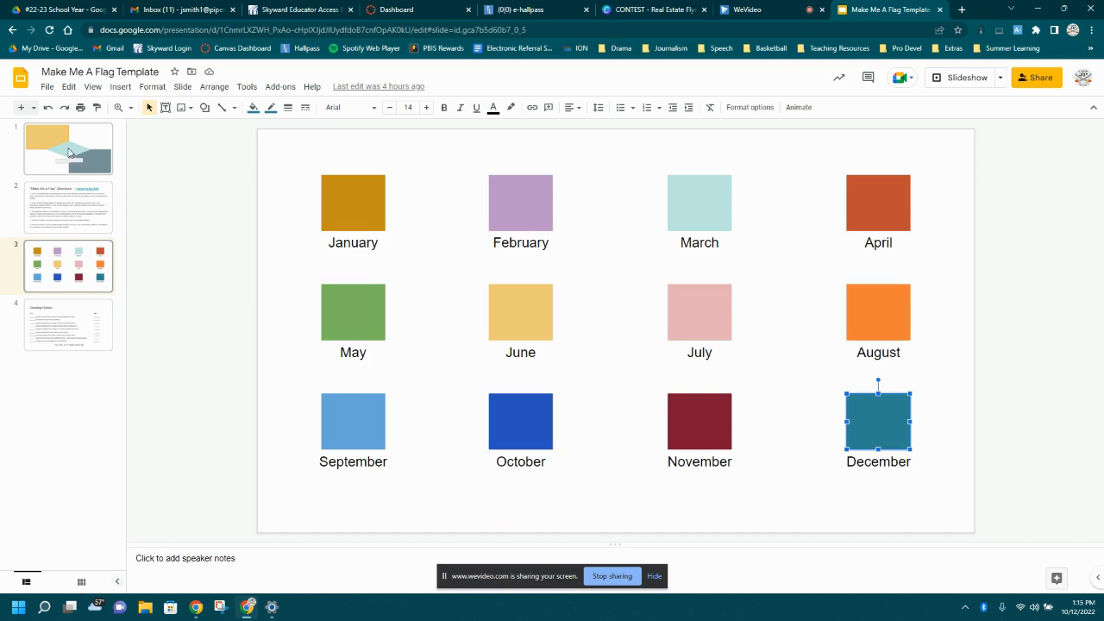
pyautogui.rightClick(875, 420)
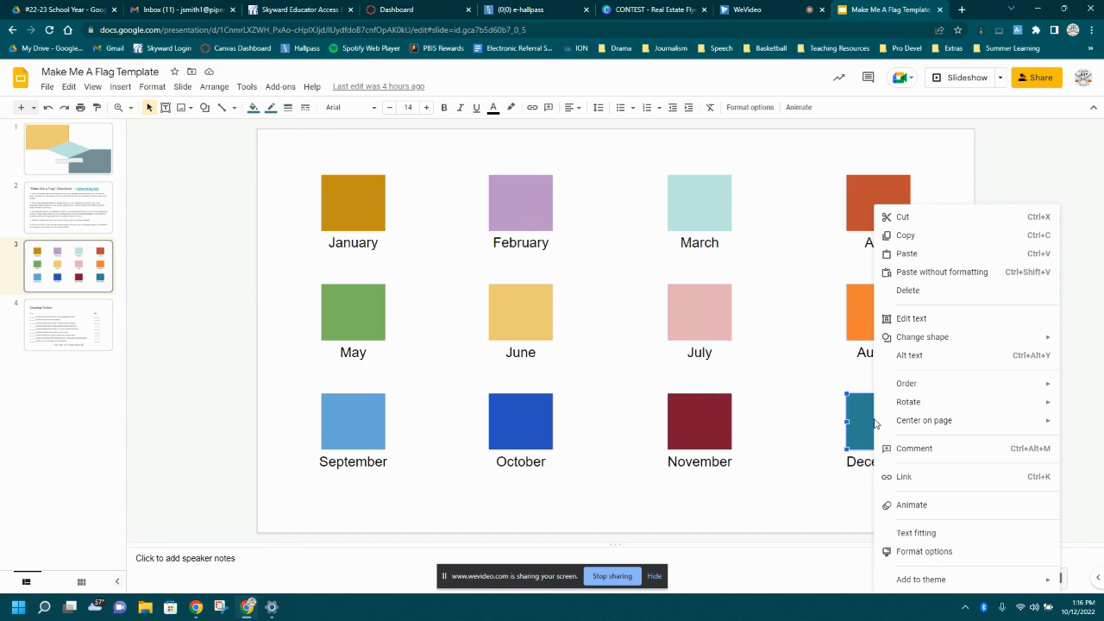
pyautogui.click(935, 240)
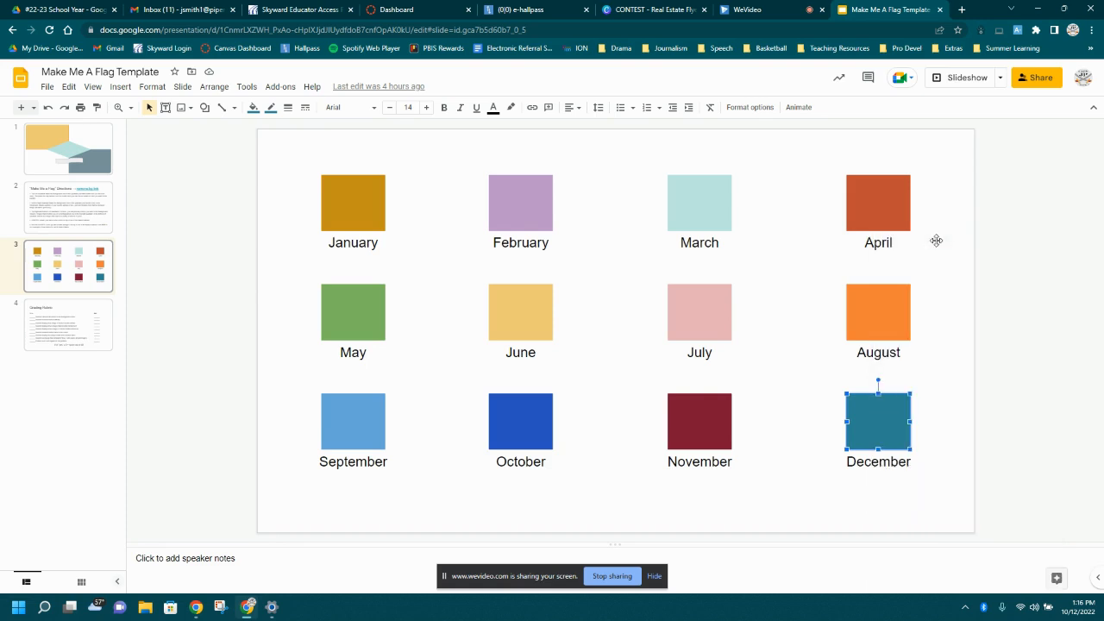
# - Paste the copied December square onto the flag slide
pyautogui.click(95, 155)
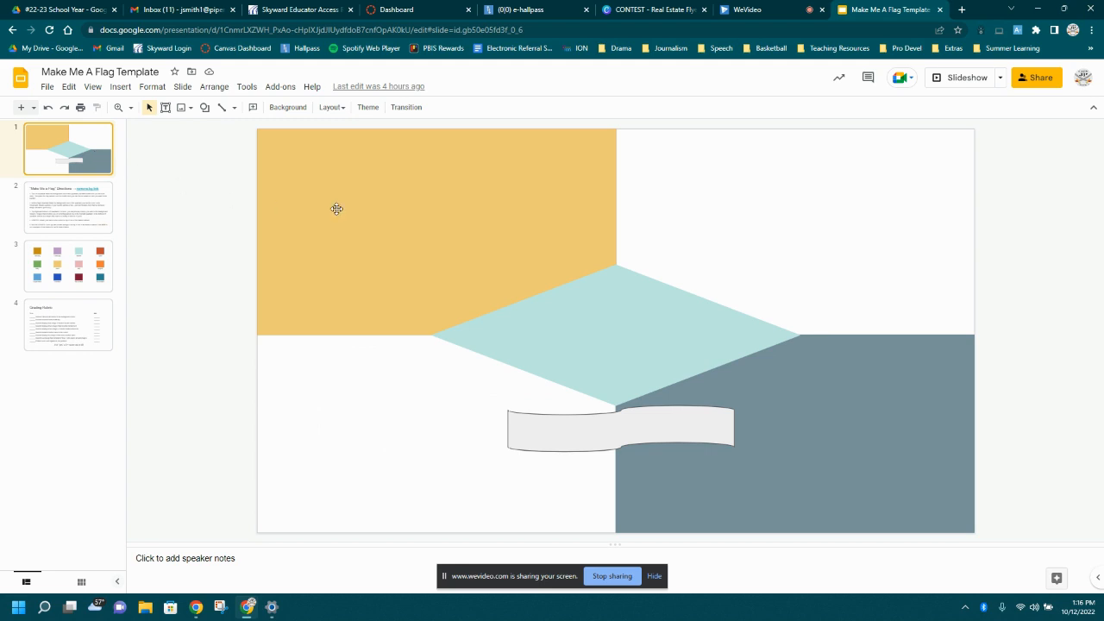
pyautogui.click(389, 211)
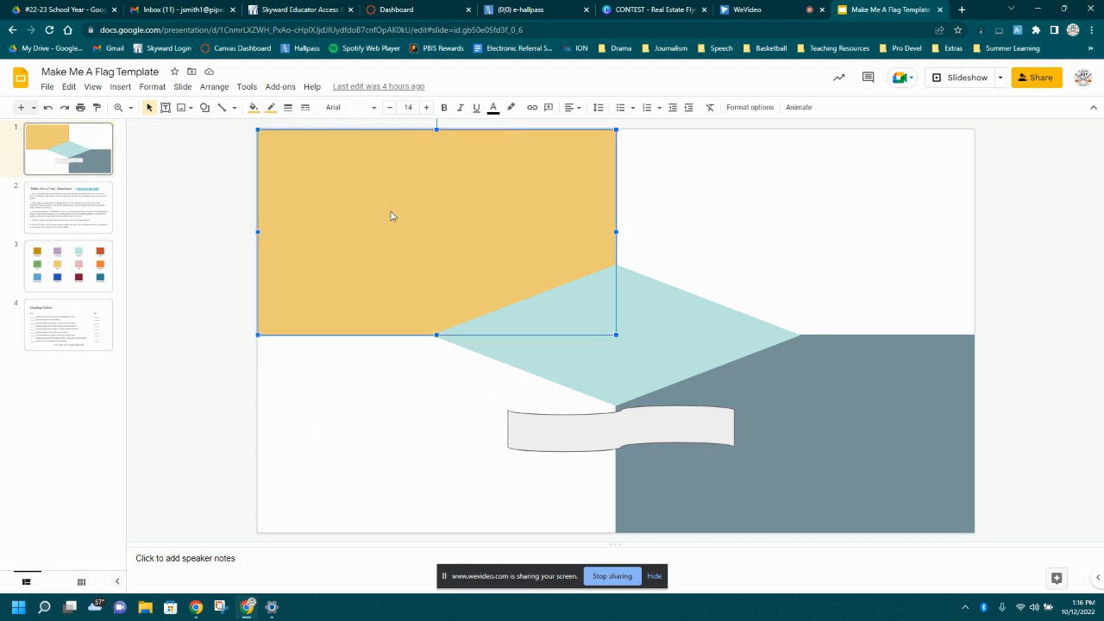
pyautogui.rightClick(391, 214)
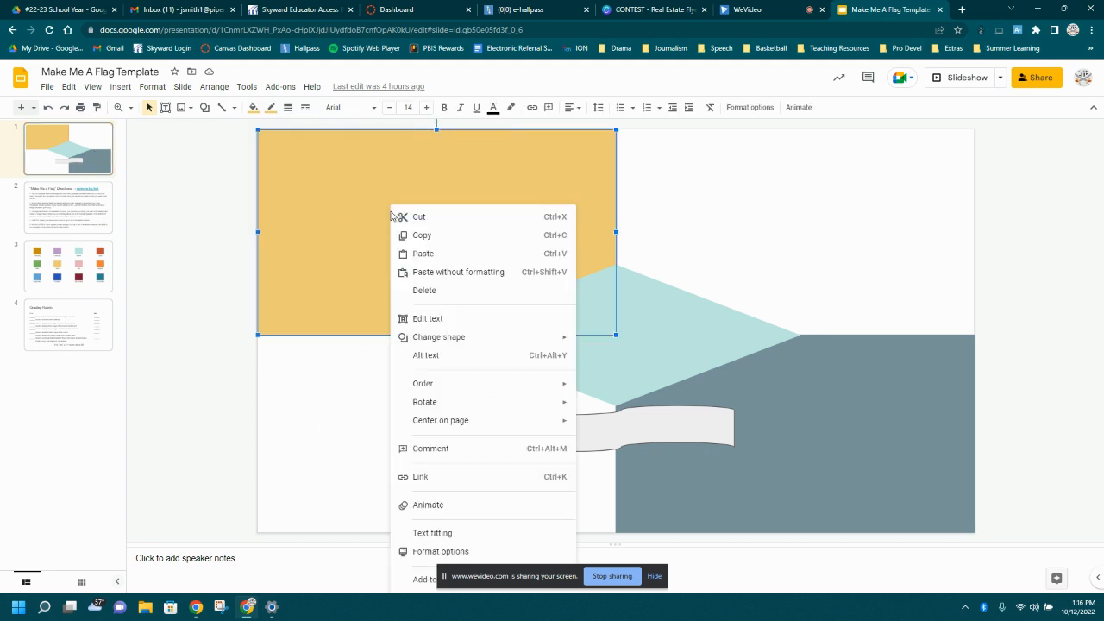
pyautogui.click(446, 254)
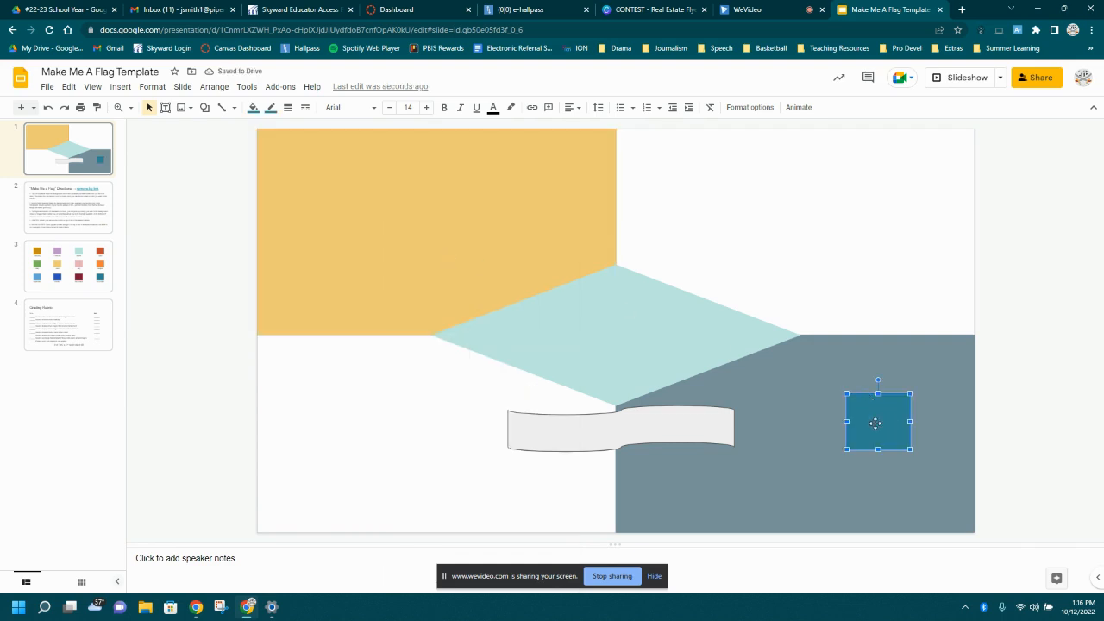
# - Move the pasted teal square to the flag's top-left corner and enlarge it to cover the whole yellow quadrant
pyautogui.moveTo(875, 422); pyautogui.dragTo(286, 162)
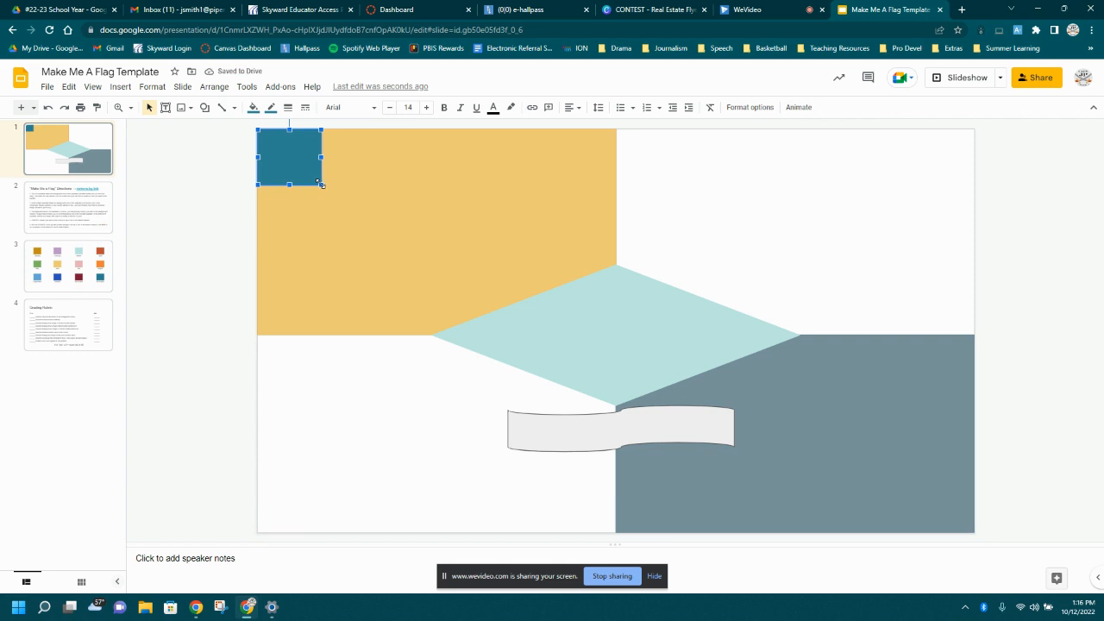
pyautogui.moveTo(320, 185); pyautogui.dragTo(612, 331)
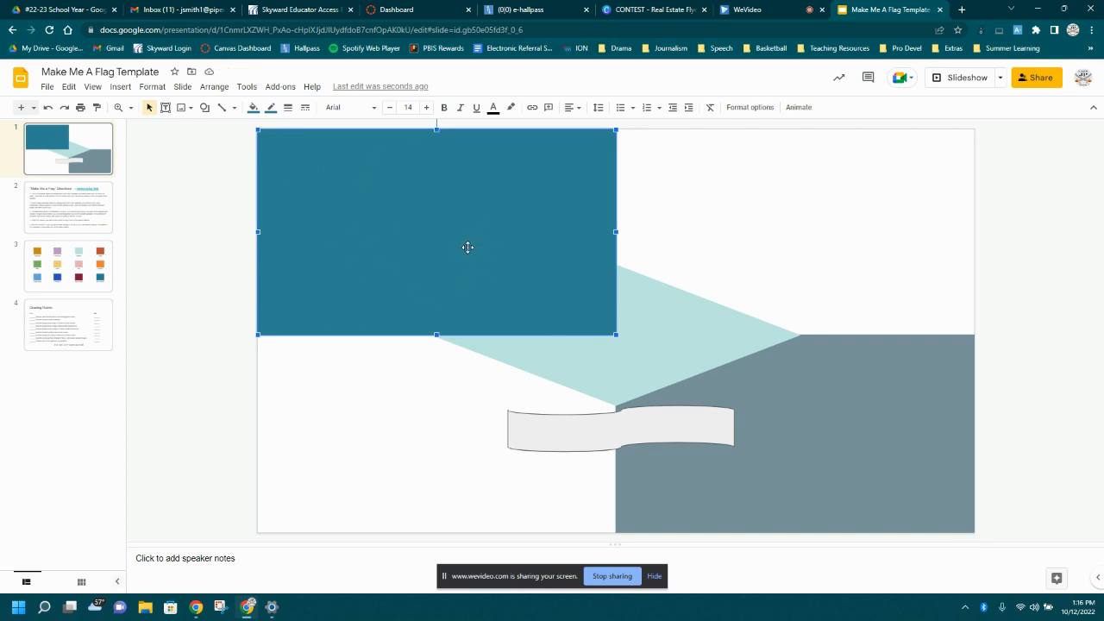
pyautogui.click(713, 232)
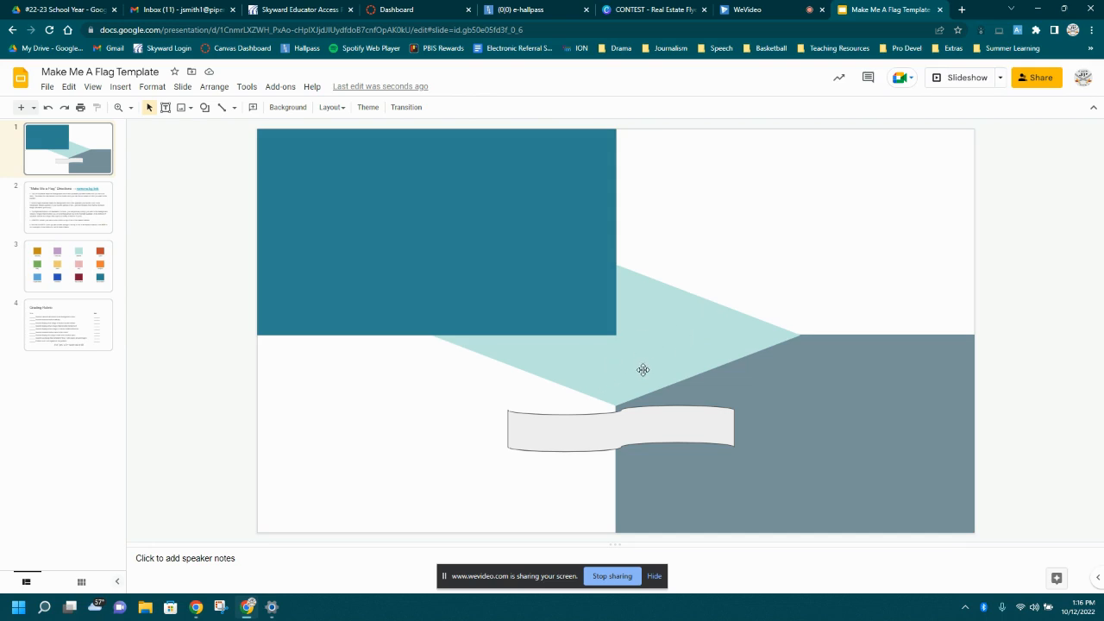
# - Bring the light teal center diamond to the front so it sits above the December-coloured quadrant
pyautogui.click(658, 326)
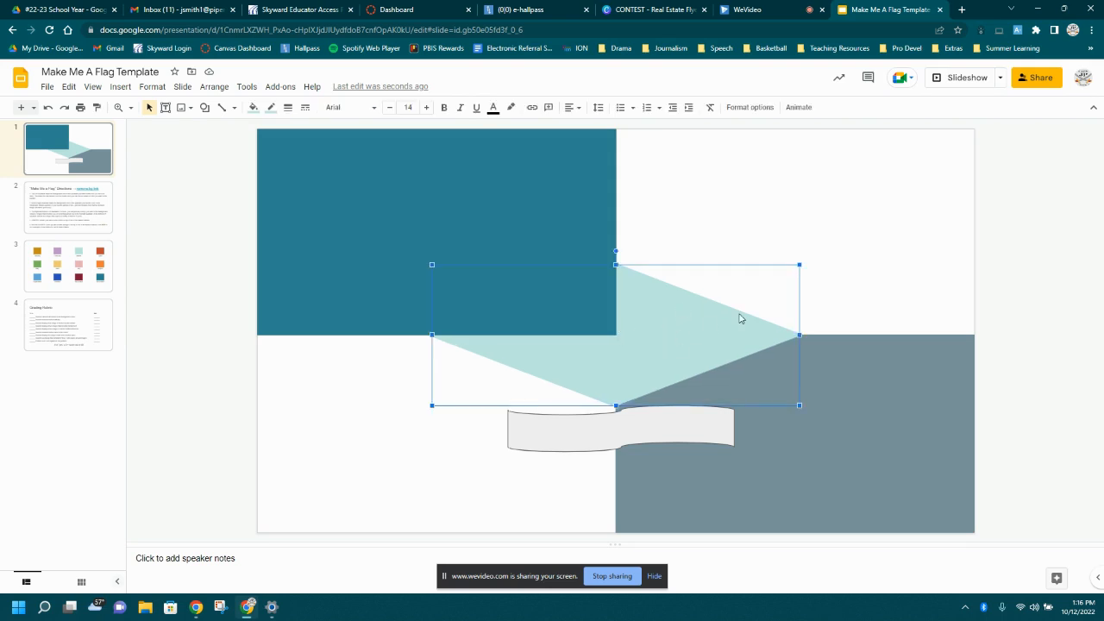
pyautogui.click(859, 266)
pyautogui.click(679, 345)
pyautogui.click(215, 88)
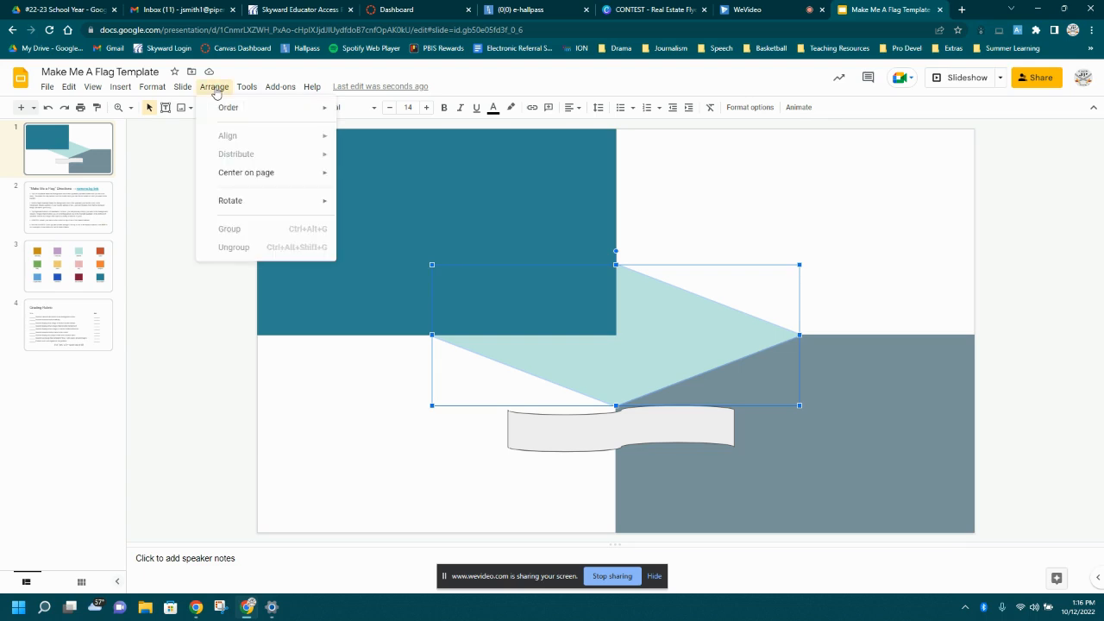
pyautogui.moveTo(220, 109)
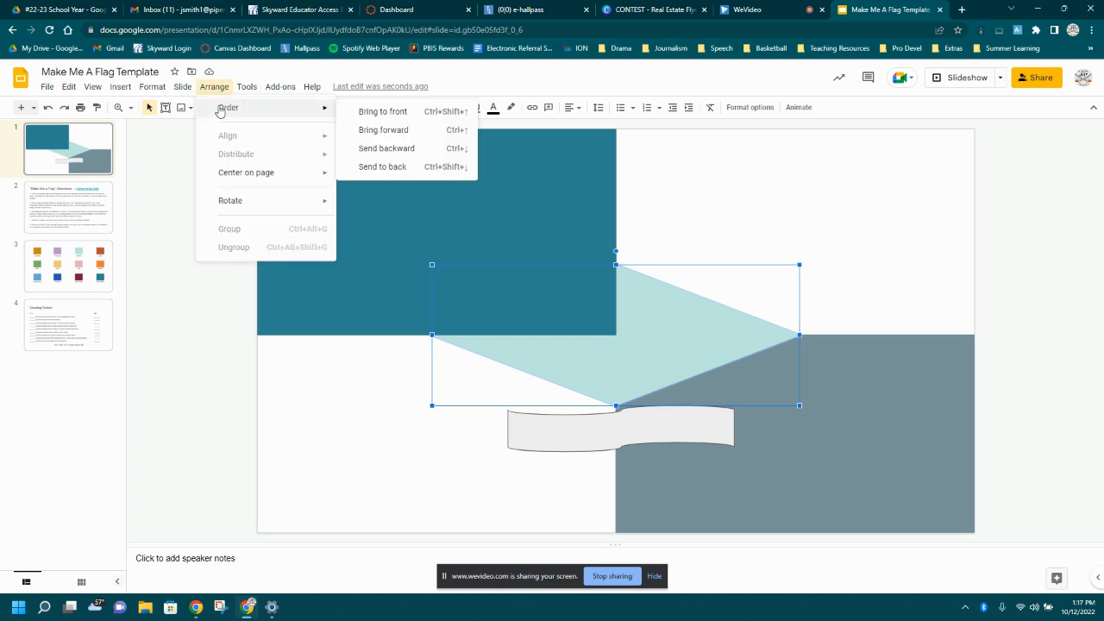
pyautogui.click(414, 114)
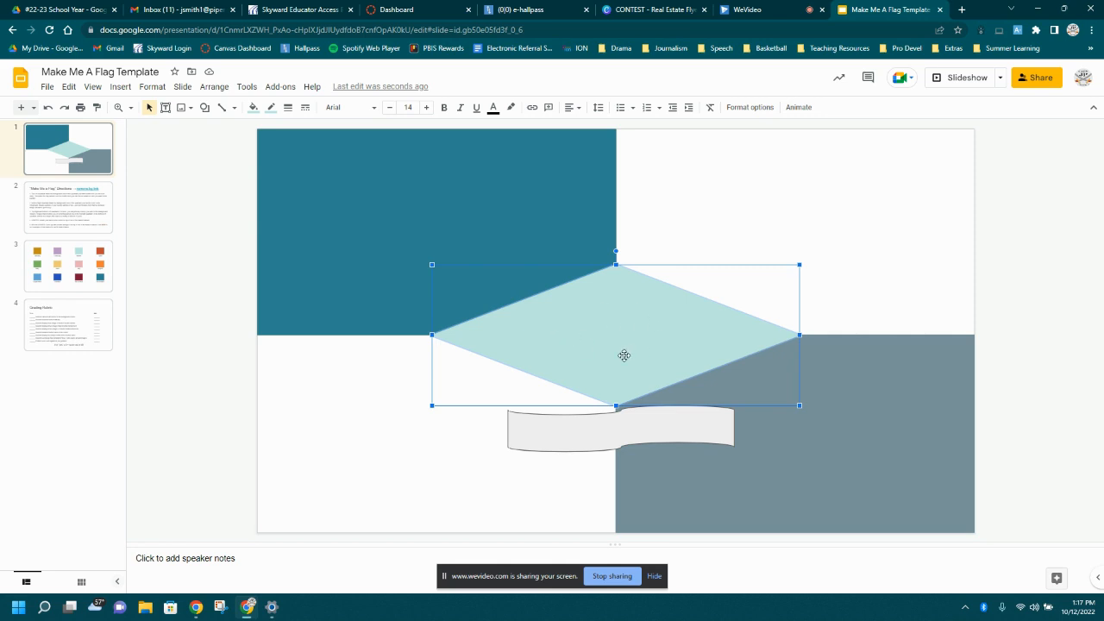
# - Send the center diamond backward one level and bring it to the front again
pyautogui.hotkey('ctrl', 'Down')
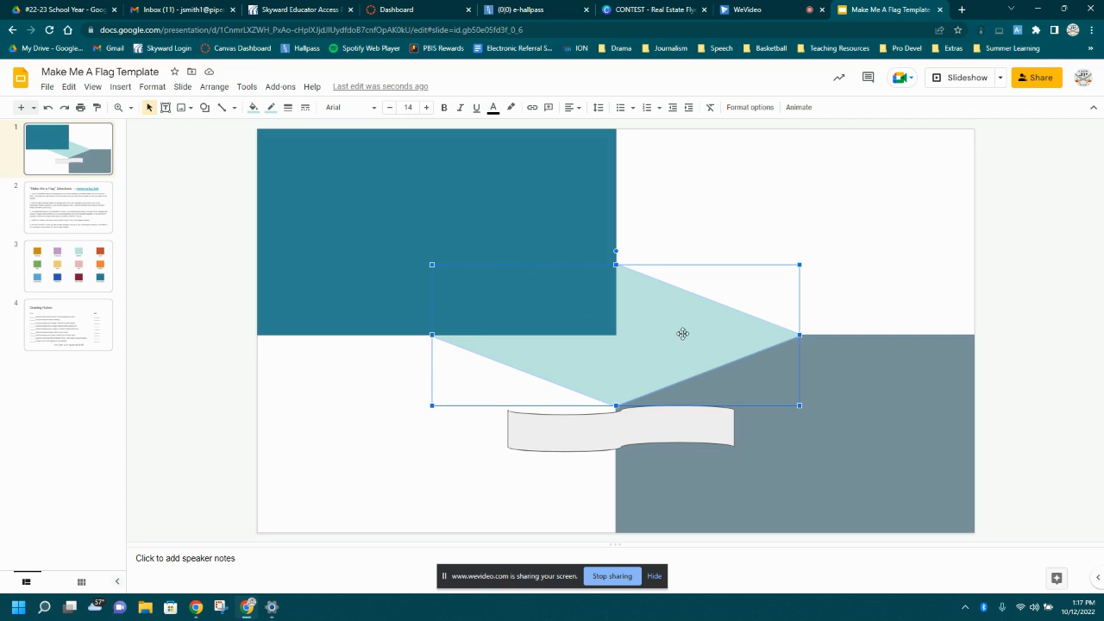
pyautogui.click(214, 87)
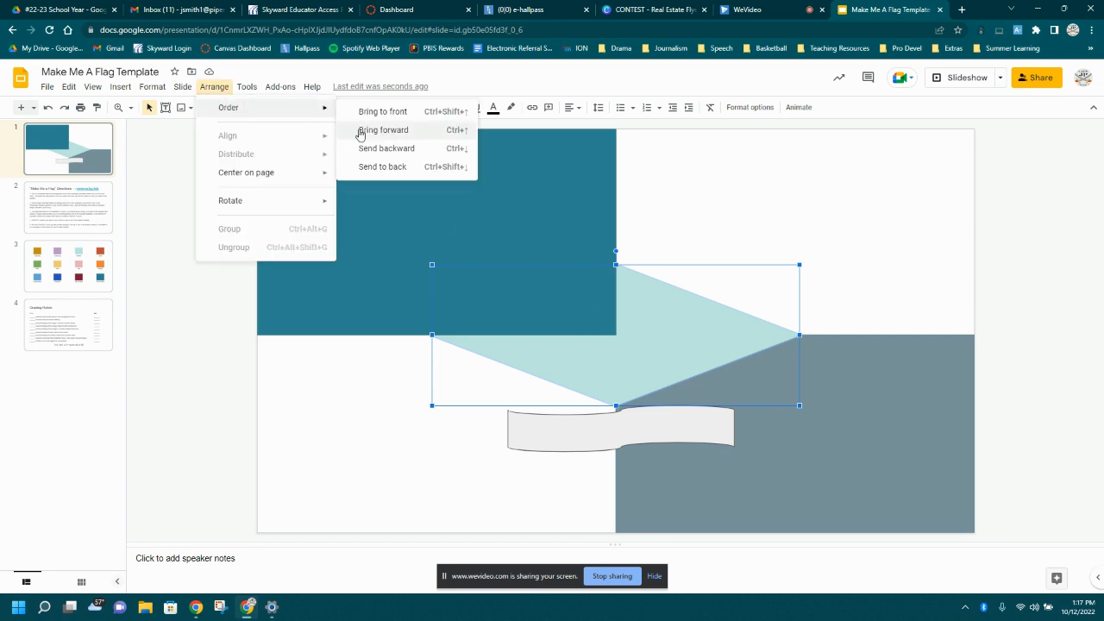
pyautogui.click(400, 113)
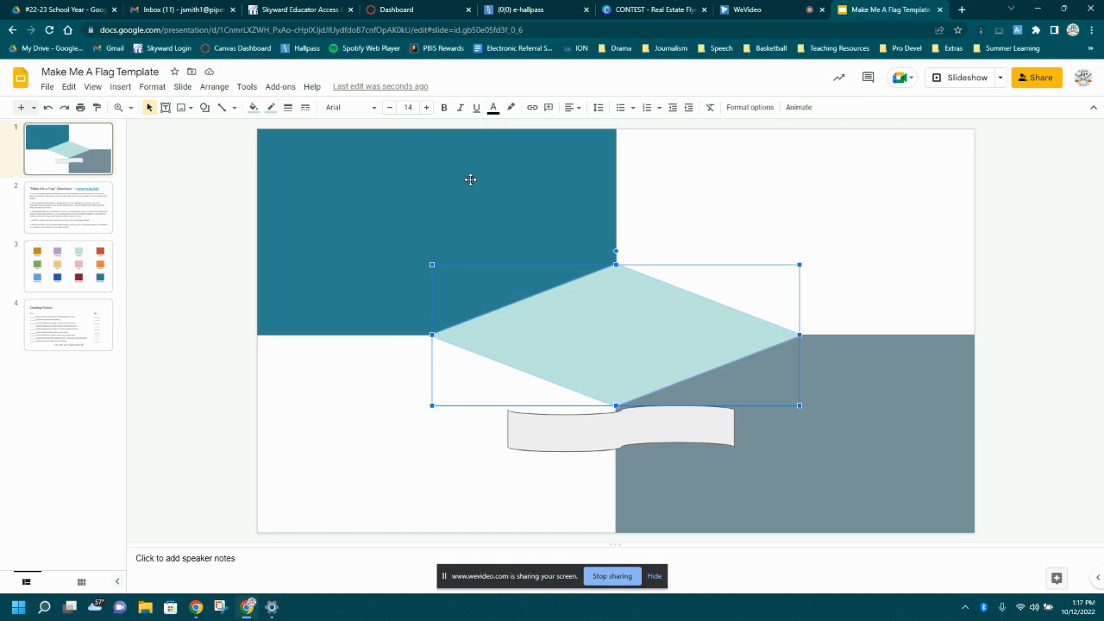
# - Fill the flag's bottom-right quadrant with dark purple
pyautogui.click(892, 452)
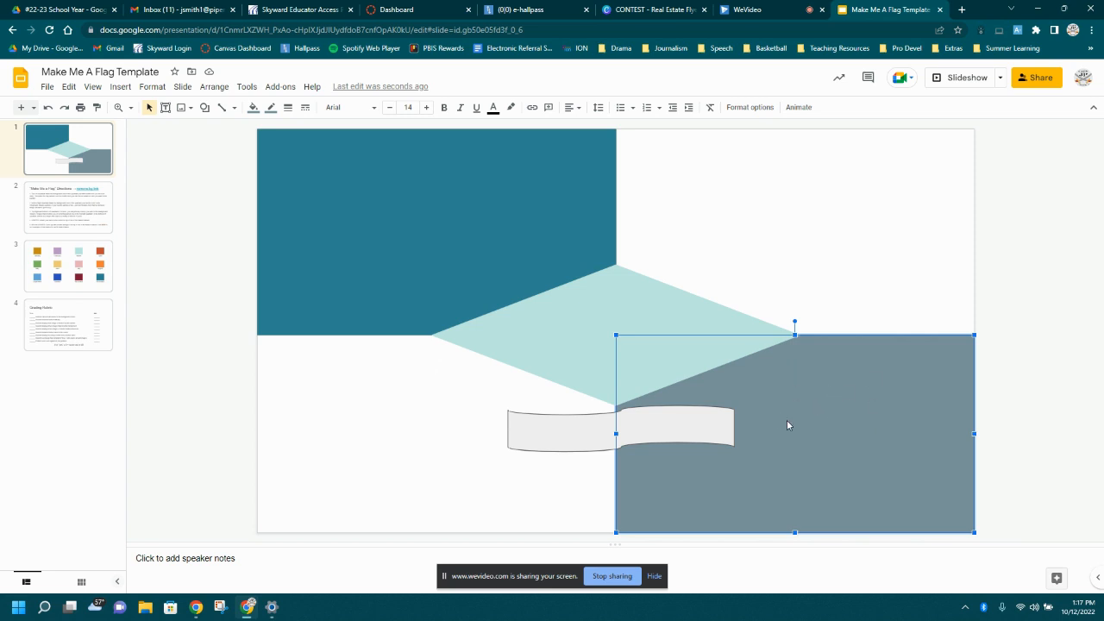
pyautogui.click(253, 109)
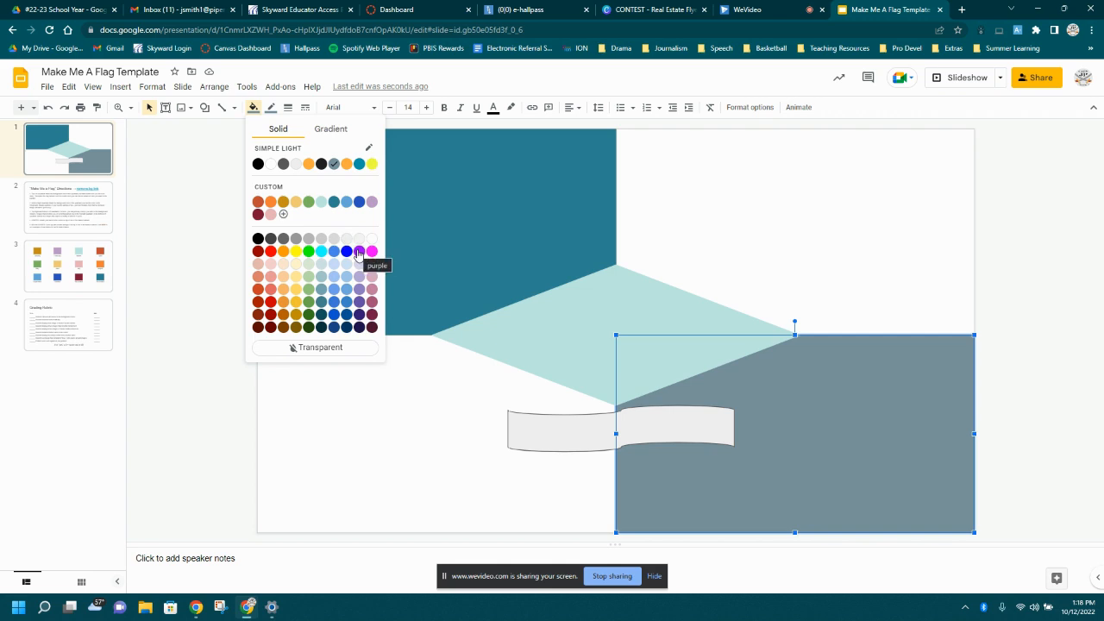
pyautogui.click(358, 302)
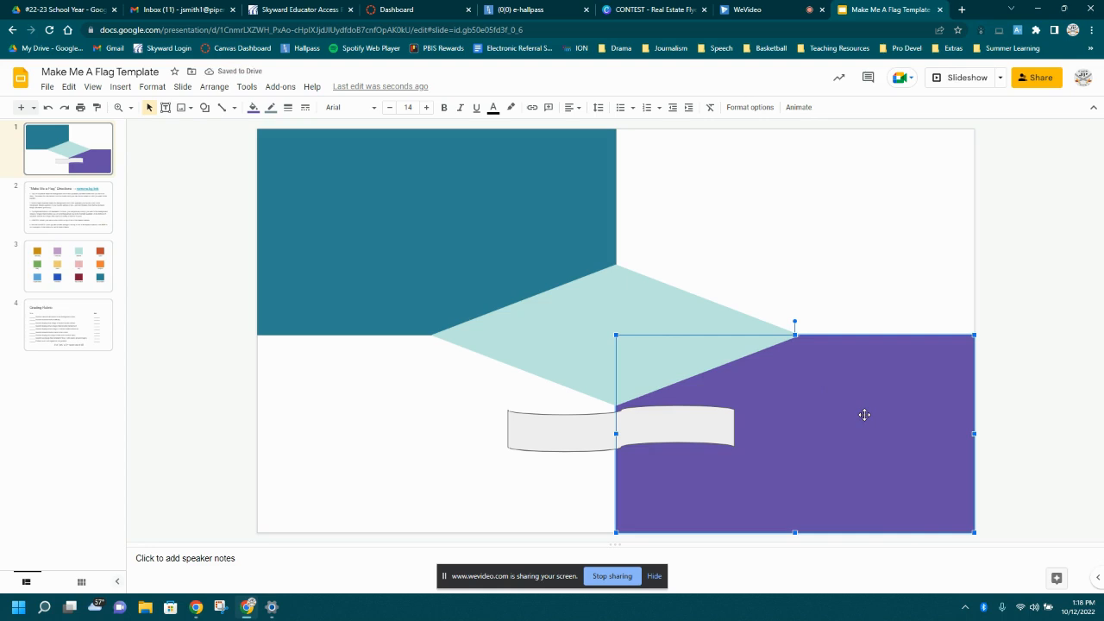
pyautogui.click(829, 255)
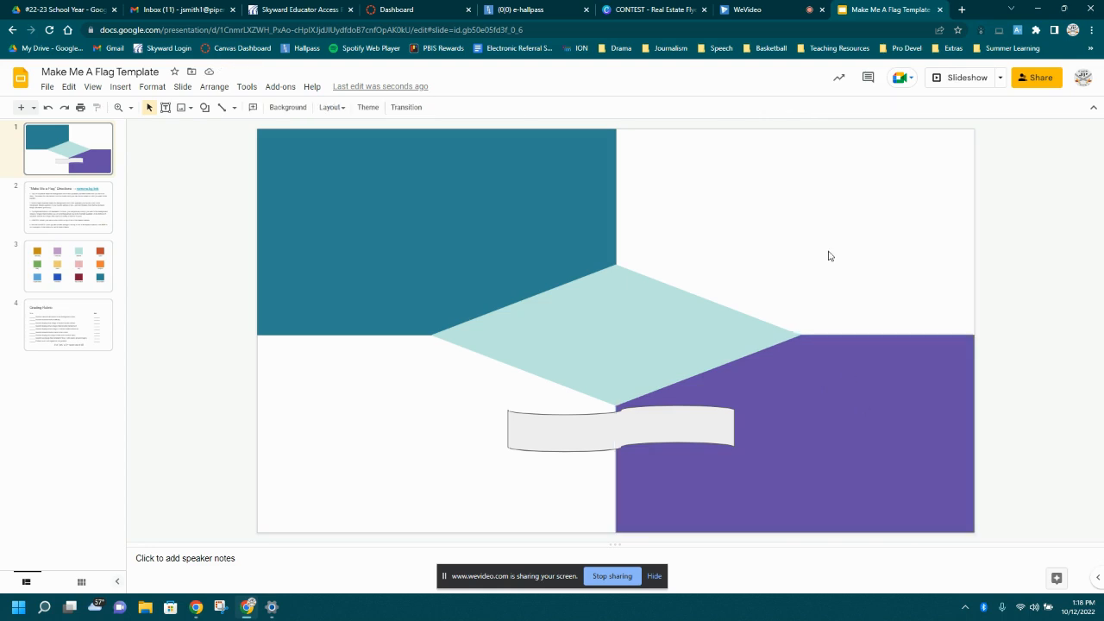
# - Set the border colour of the purple bottom-right quadrant to magenta
pyautogui.click(856, 445)
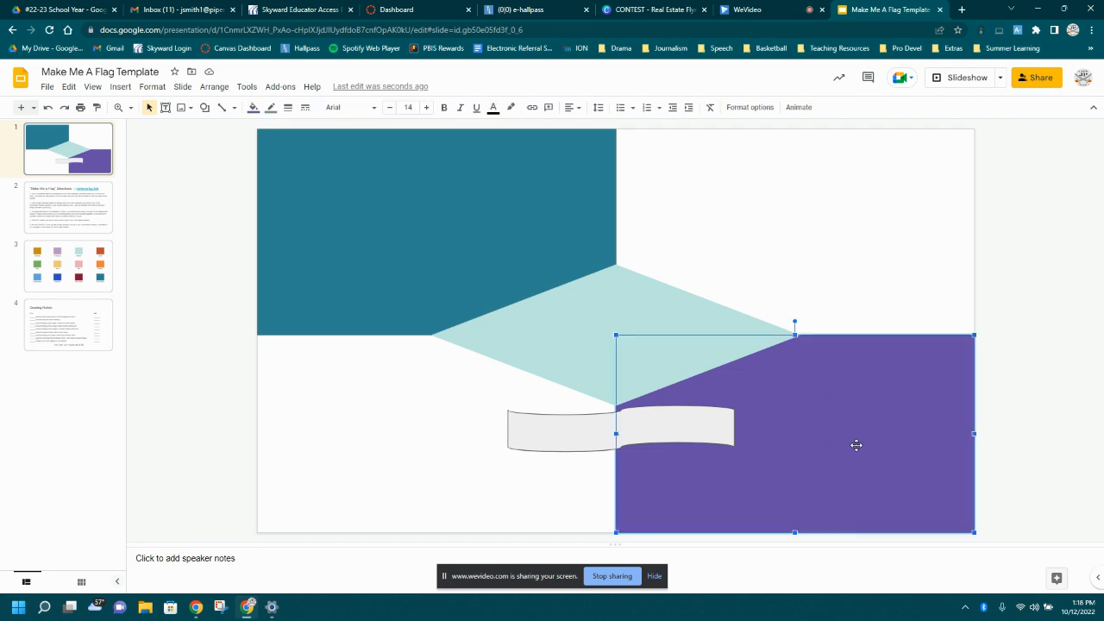
pyautogui.click(271, 108)
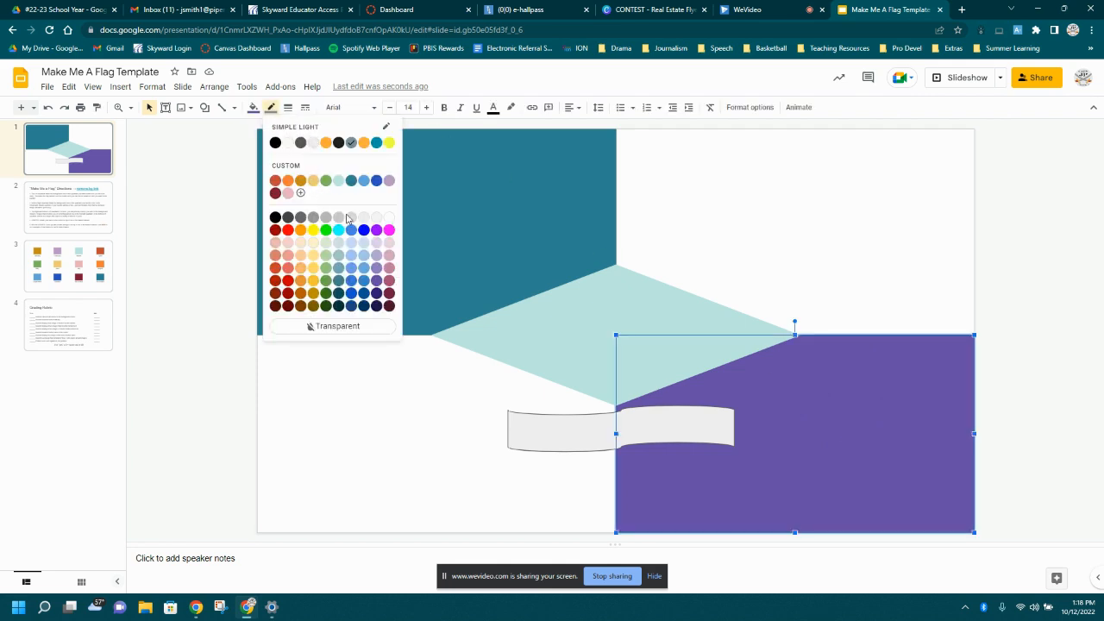
pyautogui.click(389, 230)
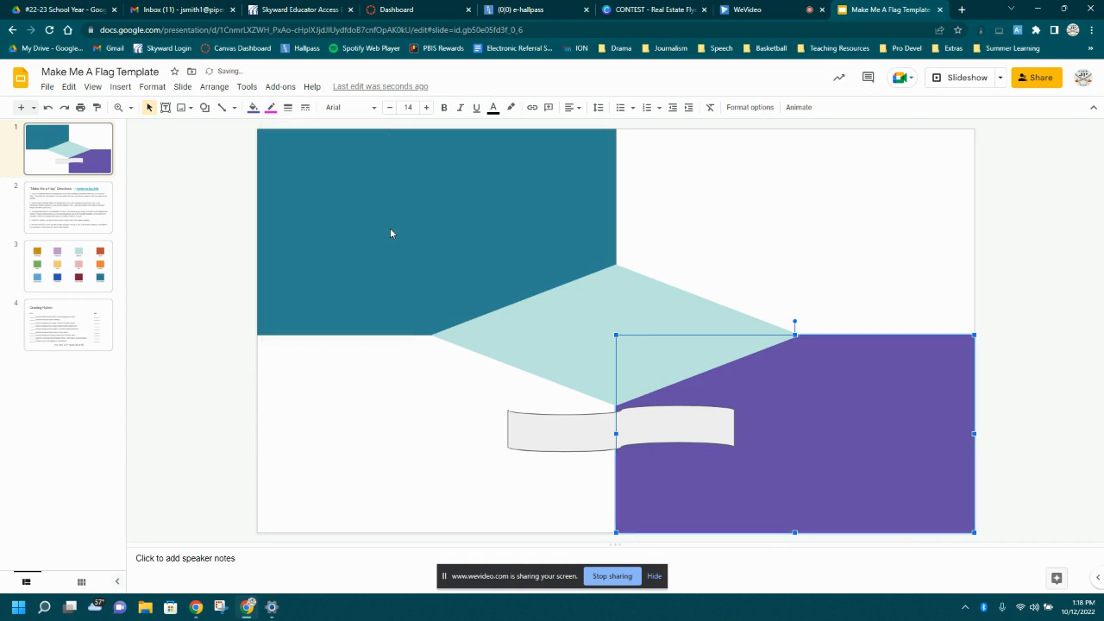
pyautogui.click(890, 288)
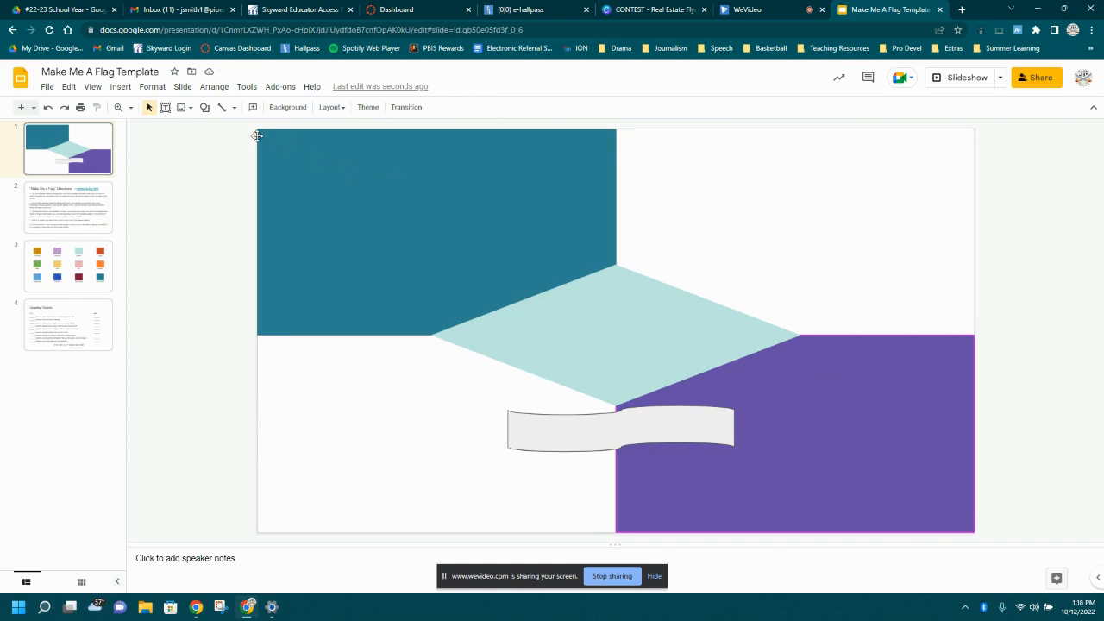
# - Thicken the border of the purple bottom-right quadrant to 4px, after trying 3px
pyautogui.click(773, 395)
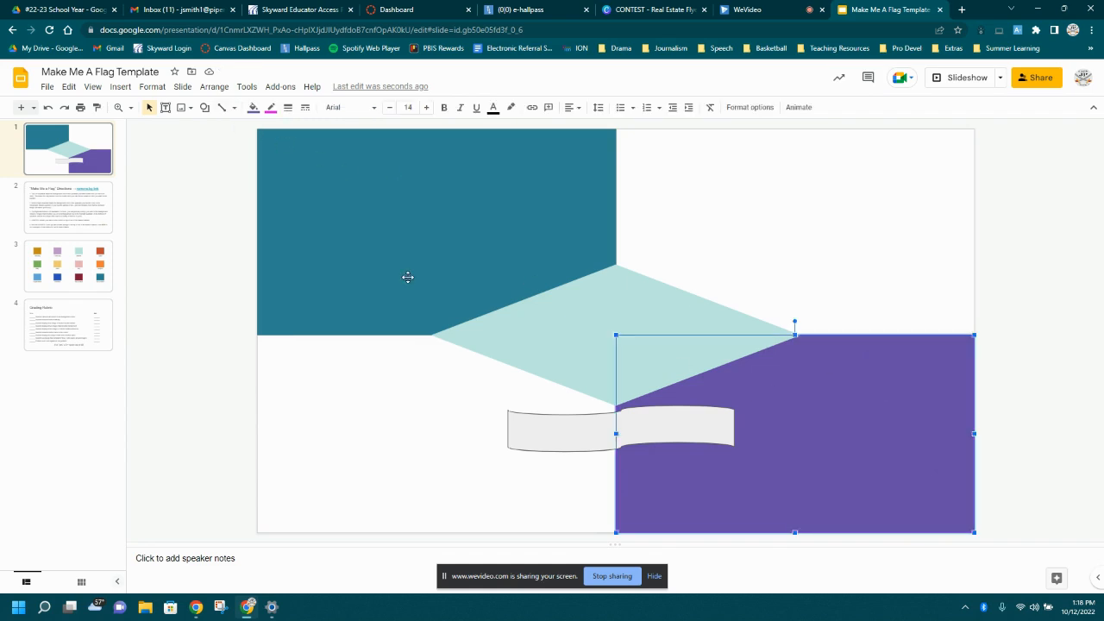
pyautogui.click(290, 110)
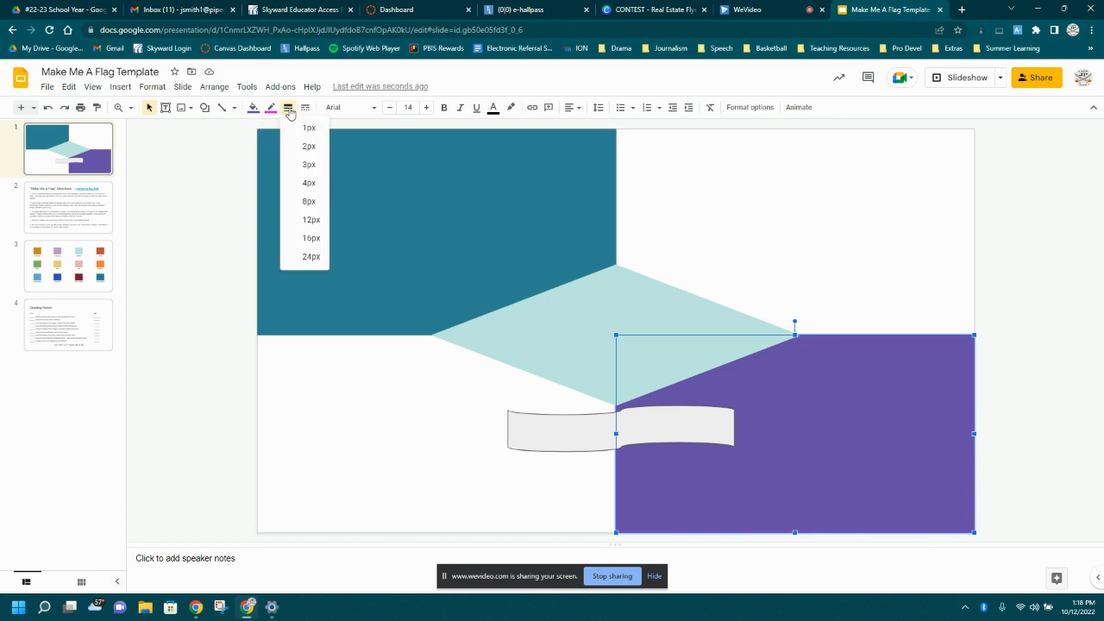
pyautogui.click(309, 164)
pyautogui.click(288, 107)
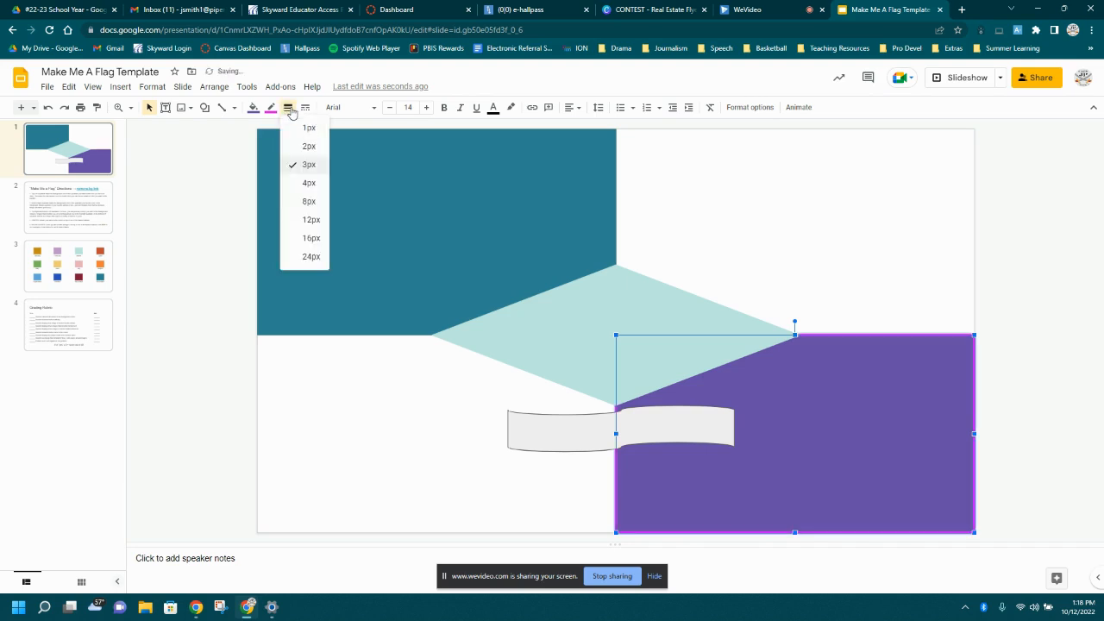
pyautogui.click(307, 183)
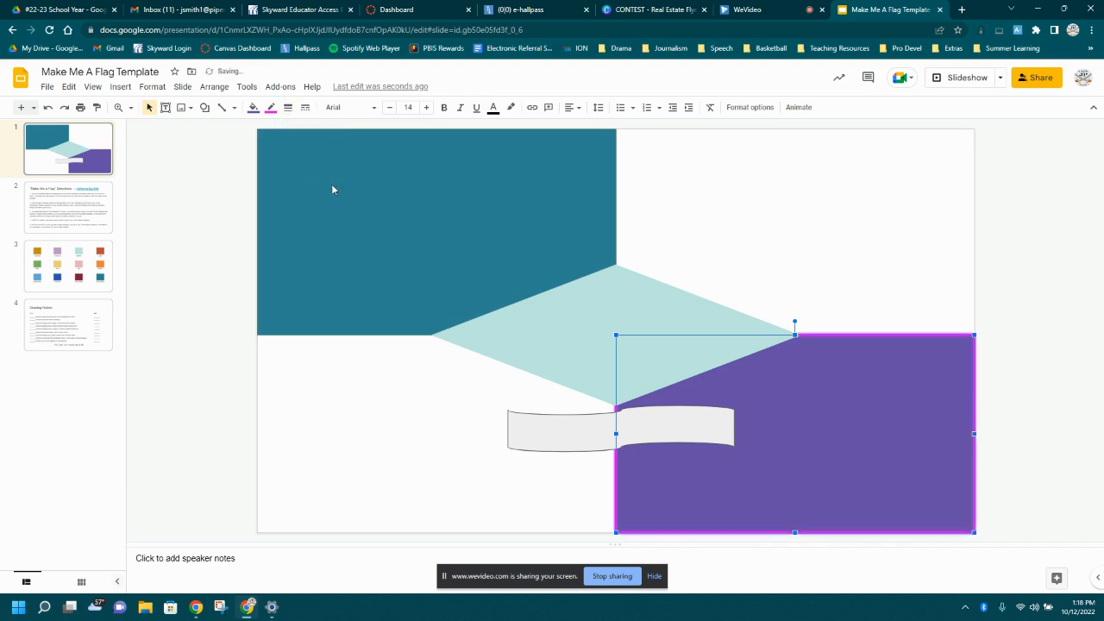
pyautogui.click(1009, 264)
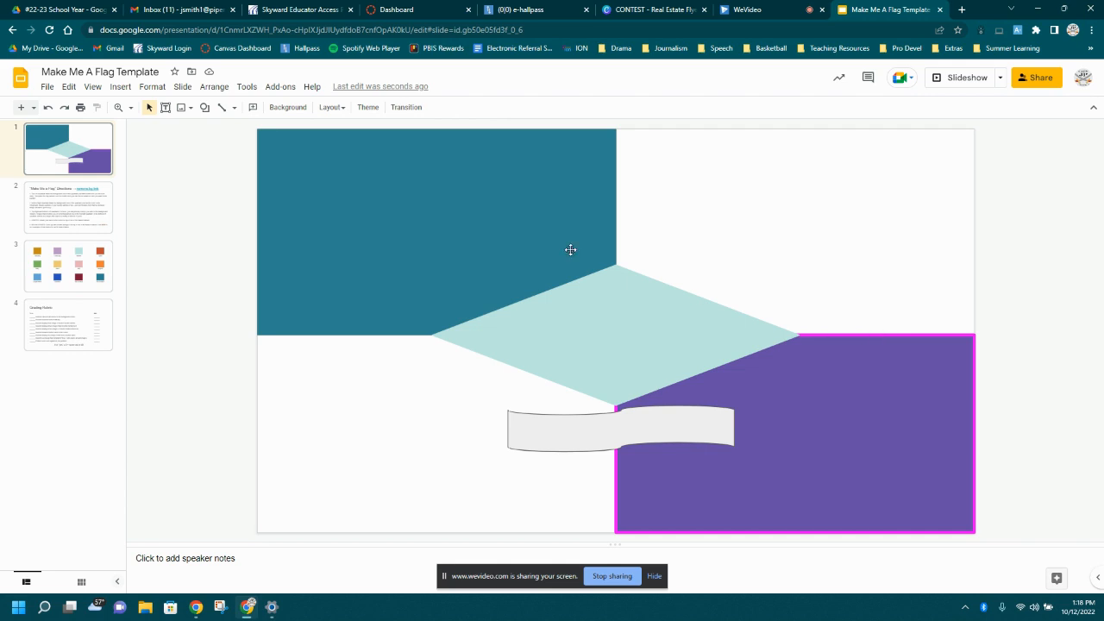
# - Change the border of the purple bottom-right quadrant to a dashed line
pyautogui.click(234, 109)
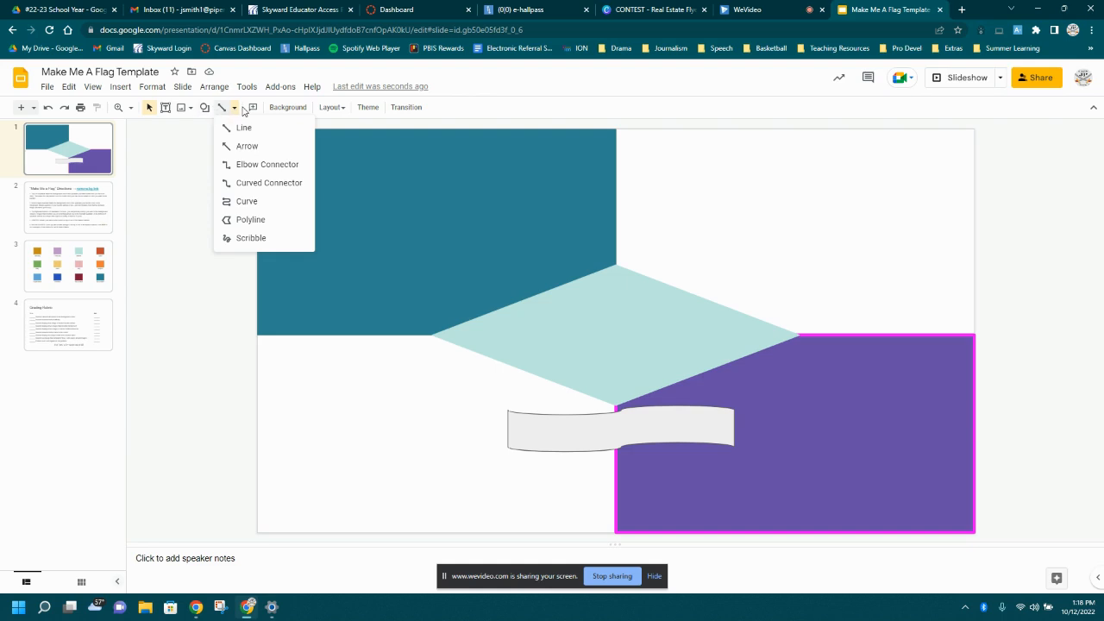
pyautogui.click(221, 109)
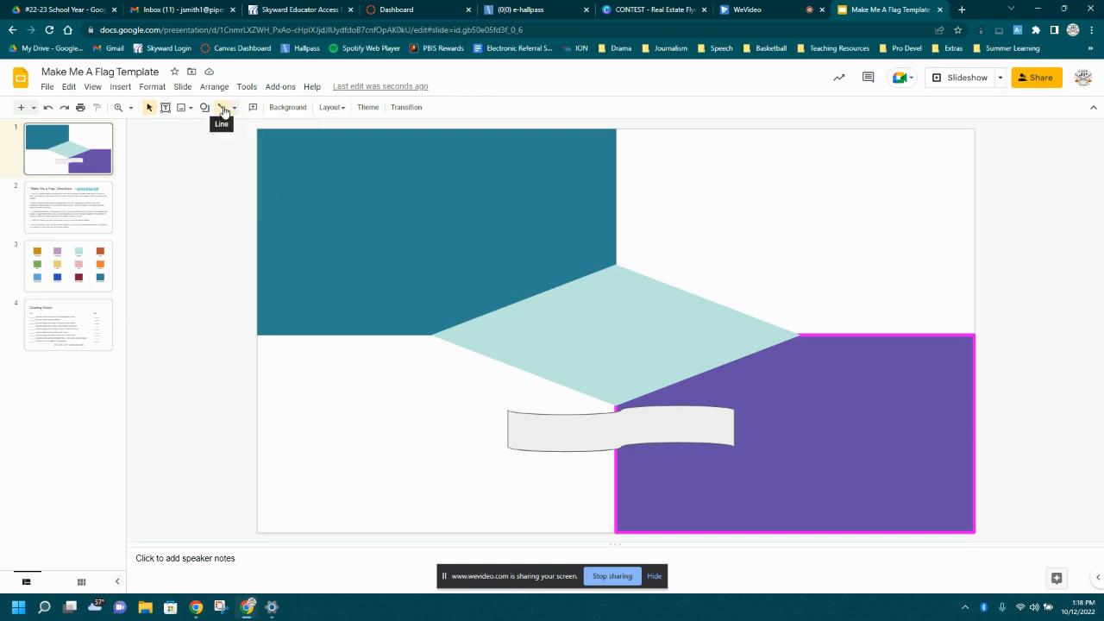
pyautogui.click(751, 414)
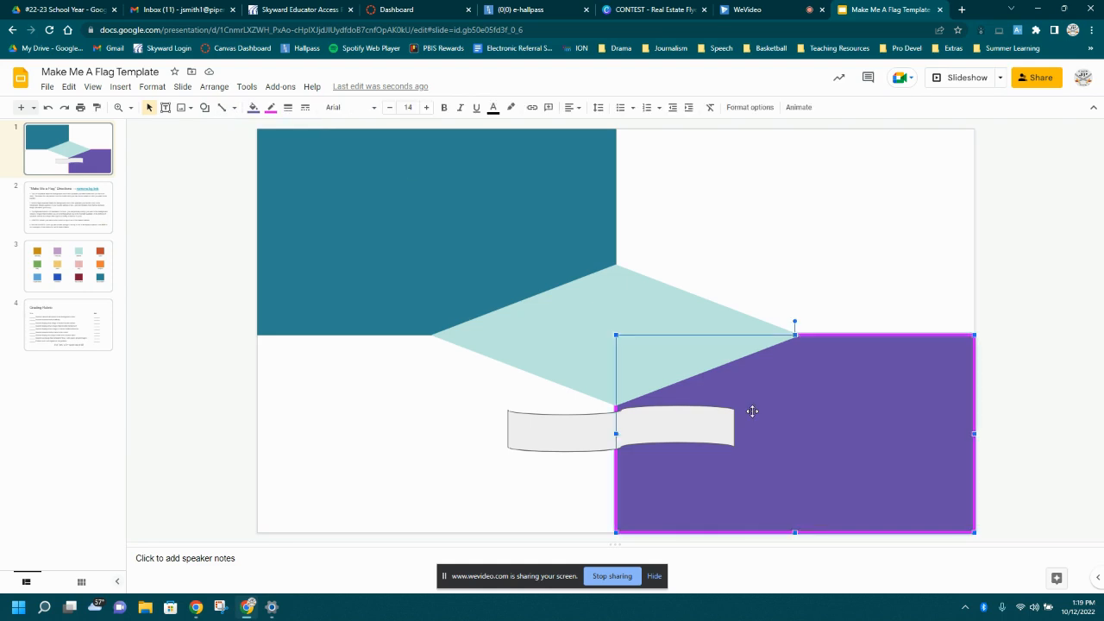
pyautogui.click(306, 108)
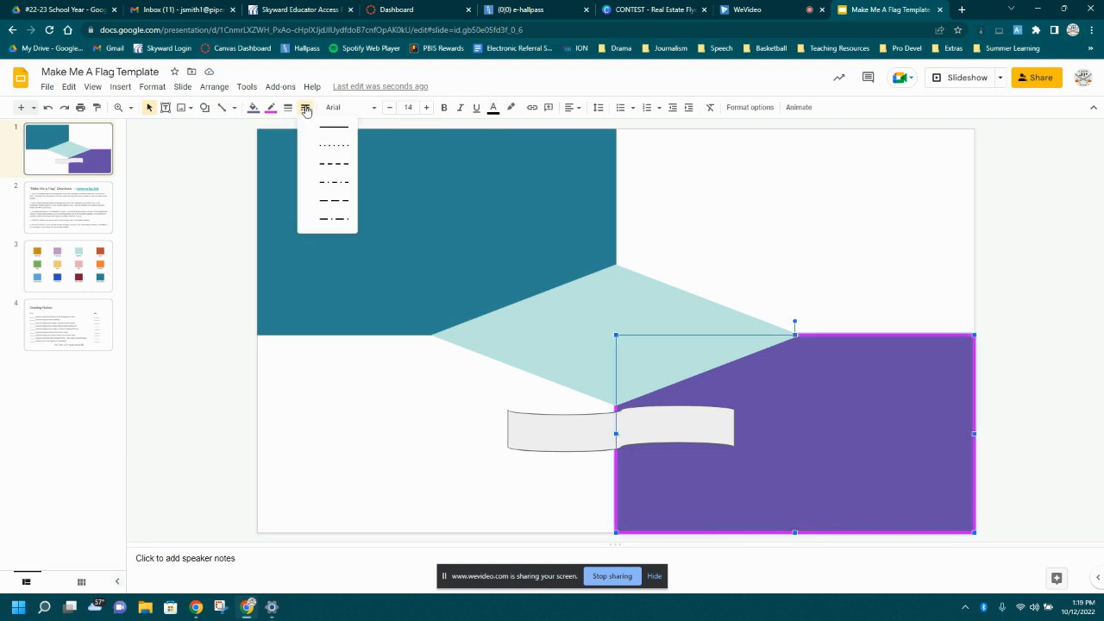
pyautogui.click(334, 164)
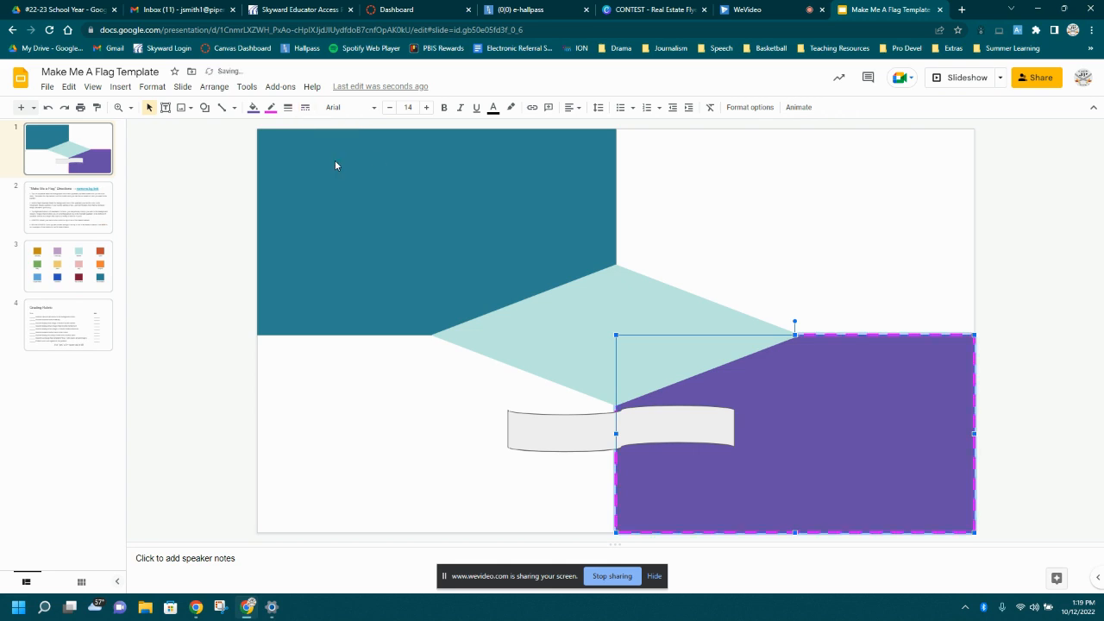
pyautogui.click(1023, 254)
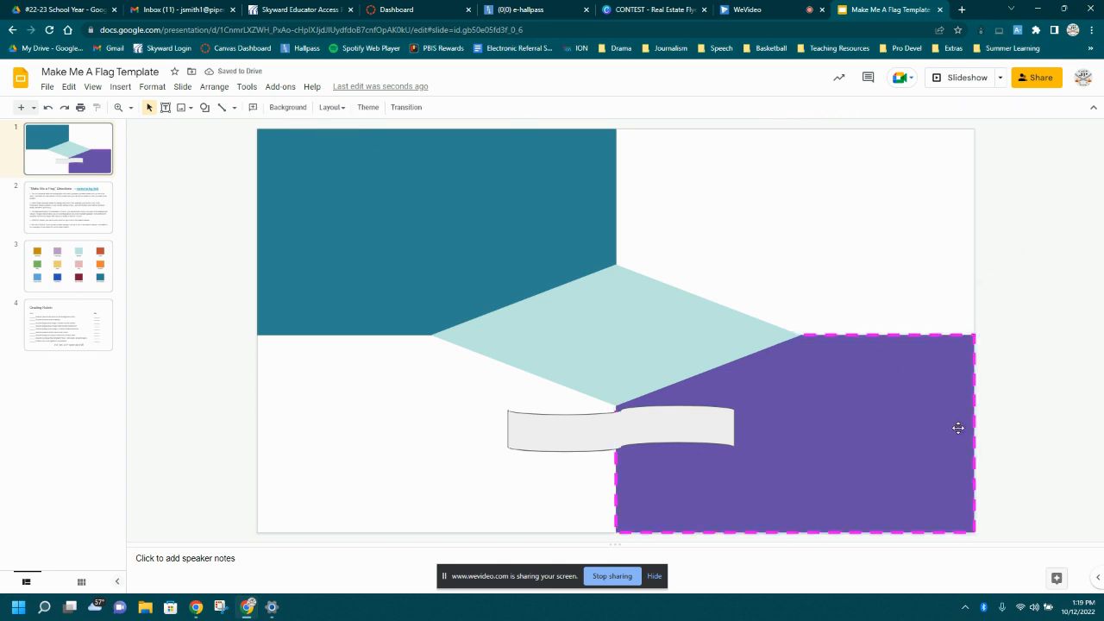
# - Return the border of the purple bottom-right quadrant to a solid line
pyautogui.click(844, 461)
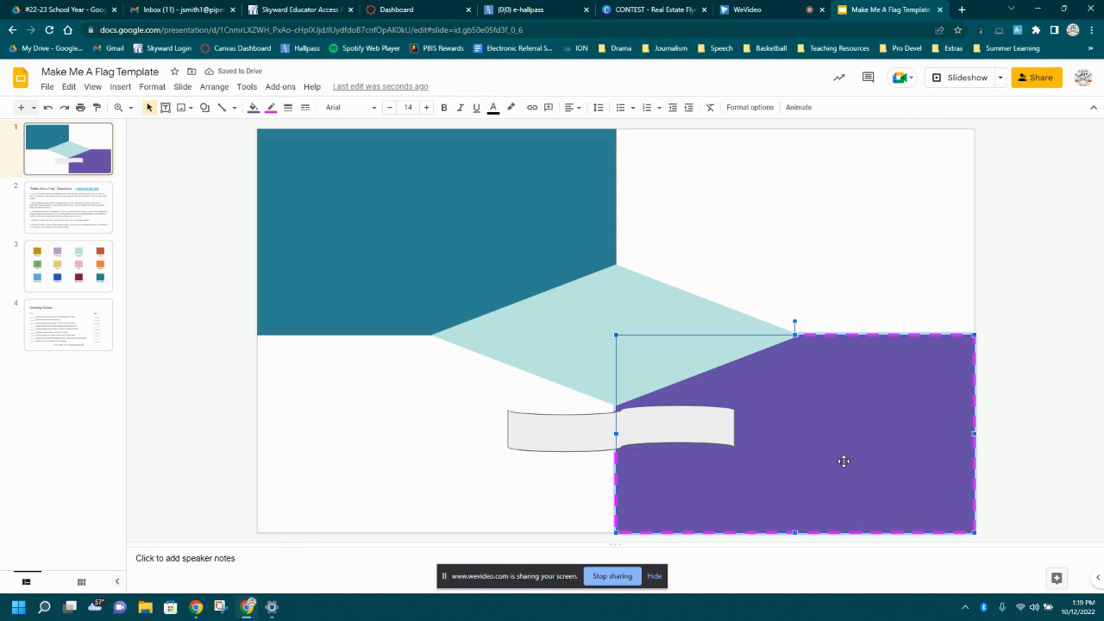
pyautogui.click(305, 108)
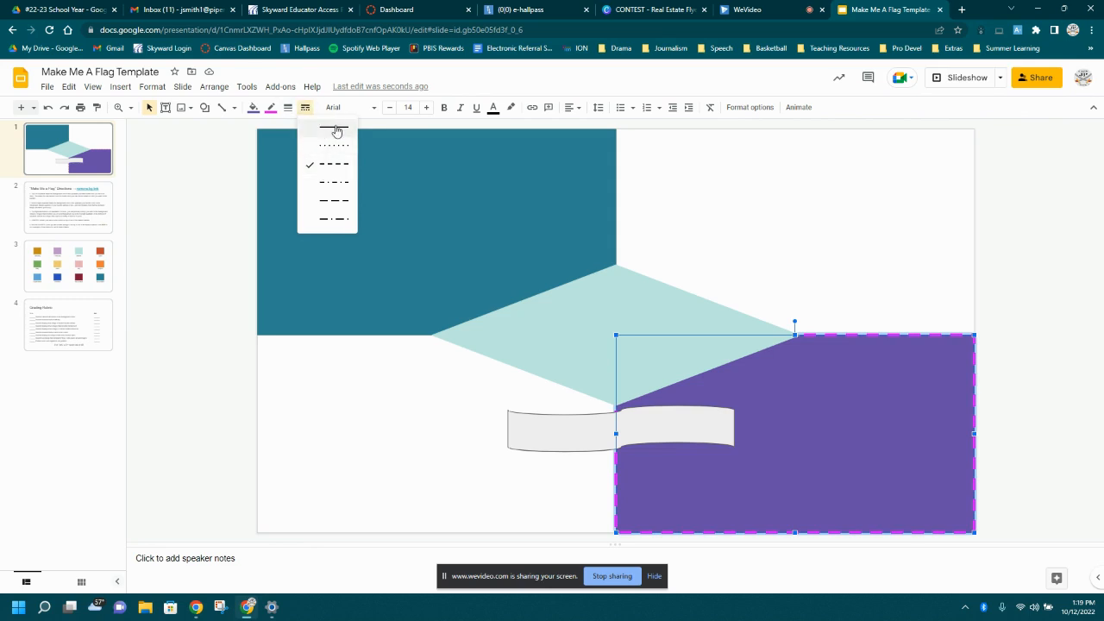
pyautogui.click(336, 129)
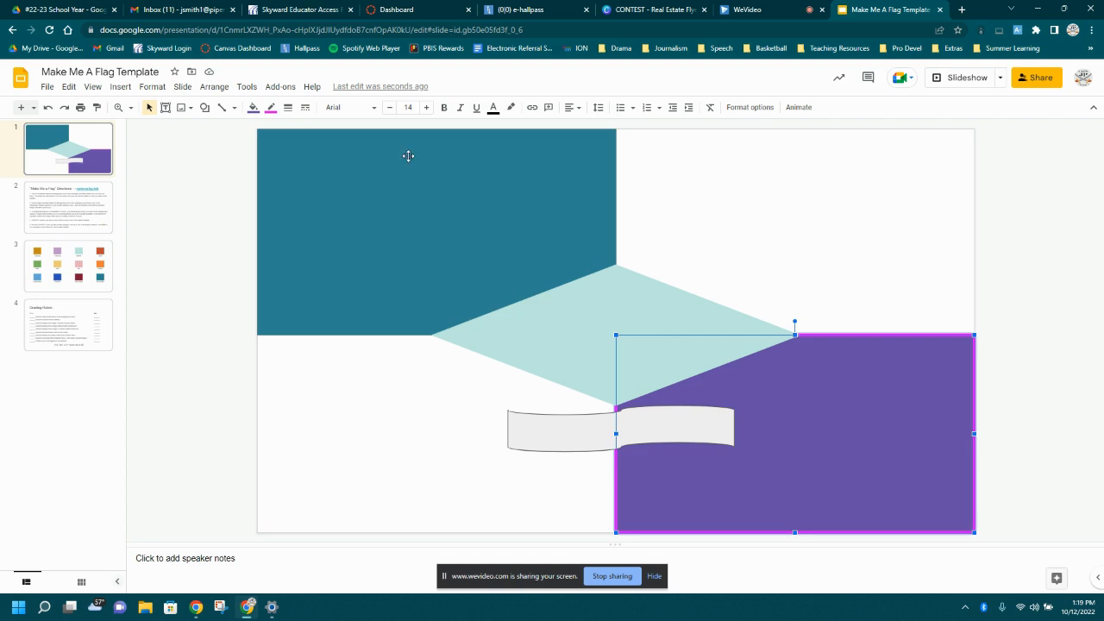
# - Recolour the border of the bottom-right quadrant dark purple to match its fill
pyautogui.click(271, 108)
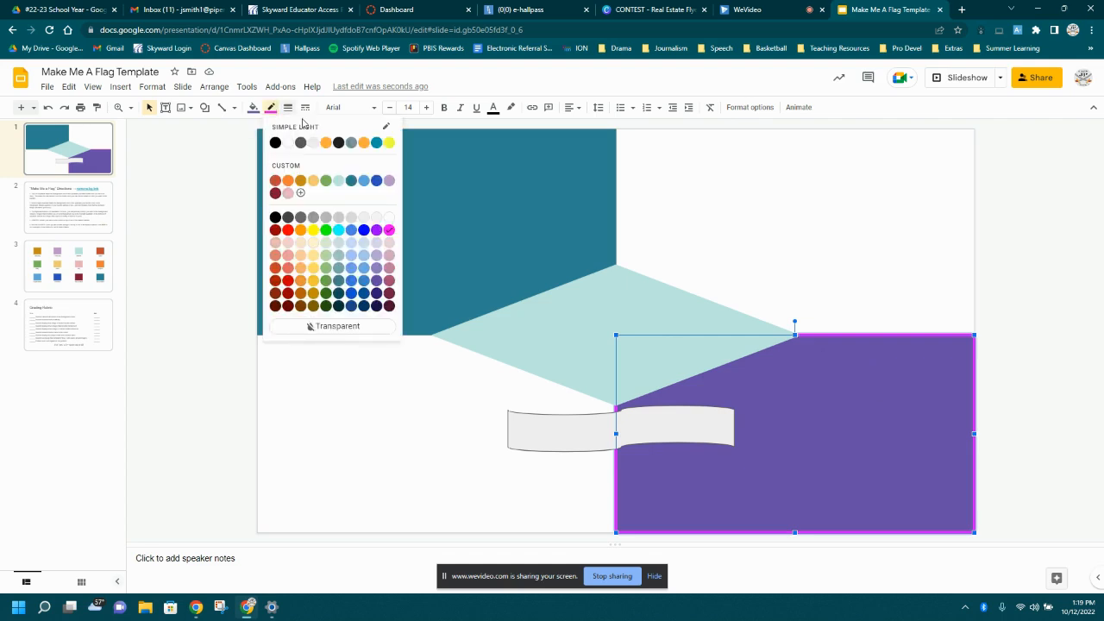
pyautogui.click(375, 281)
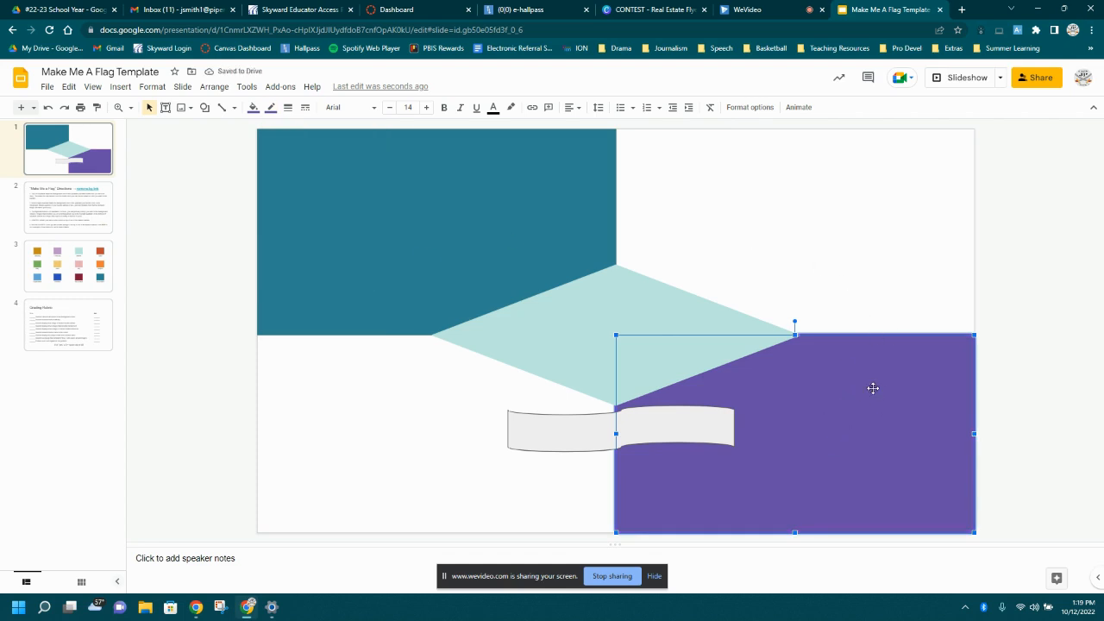
pyautogui.click(1011, 237)
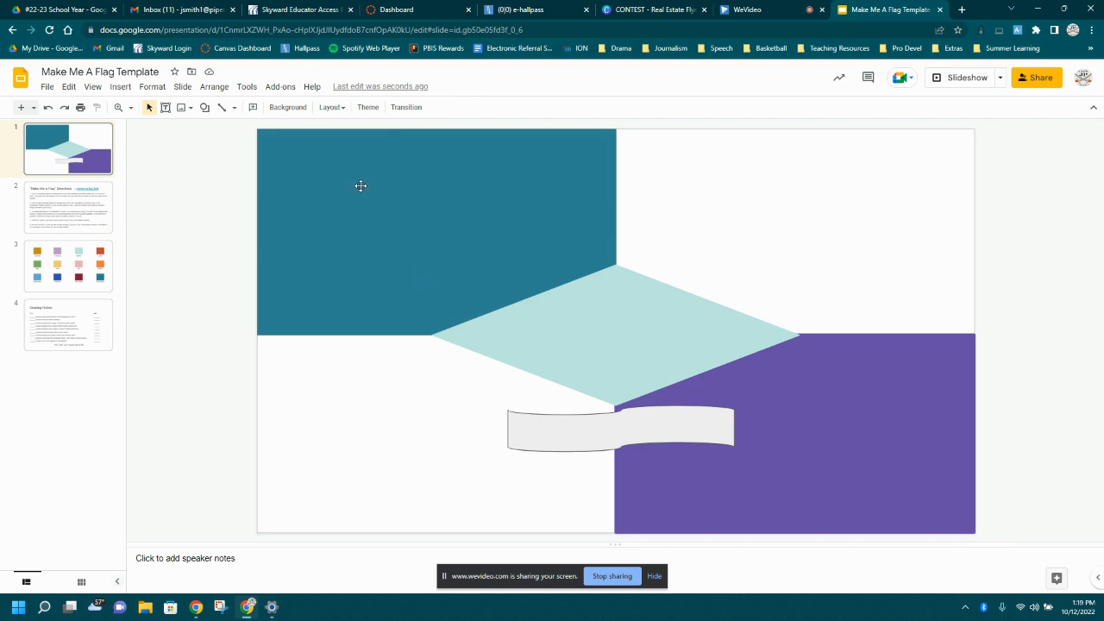
# - Add a text box reading "My Flag" inside the flag's center diamond
pyautogui.click(165, 109)
pyautogui.moveTo(527, 300); pyautogui.dragTo(712, 372)
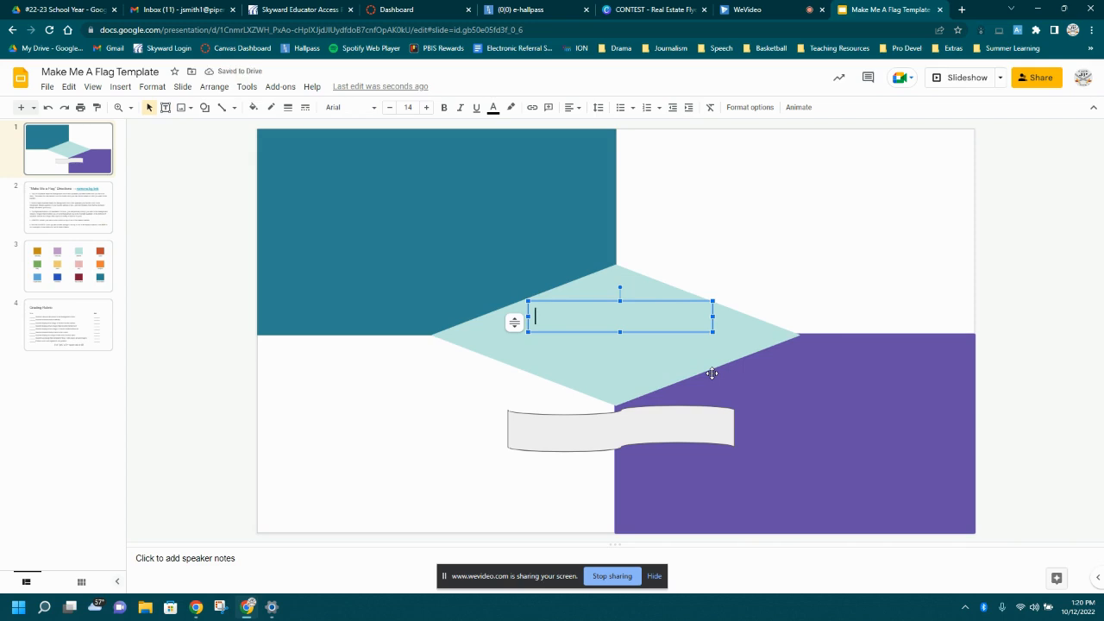
pyautogui.write('My Flag')
pyautogui.click(806, 219)
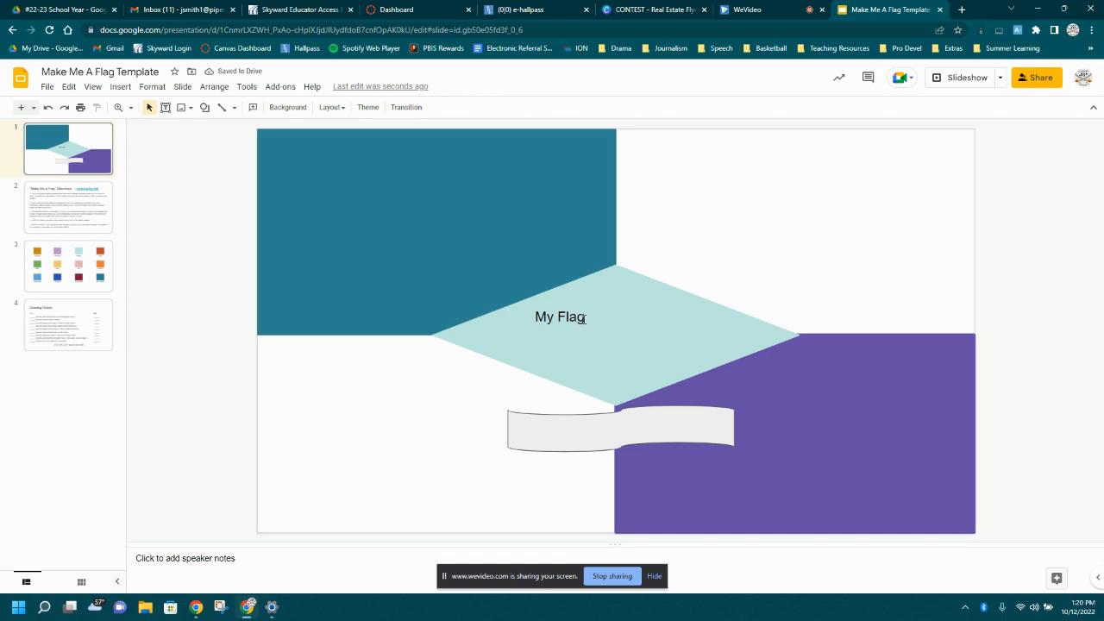
# - Set the font size of the "My Flag" text in the center diamond to 30
pyautogui.click(572, 317)
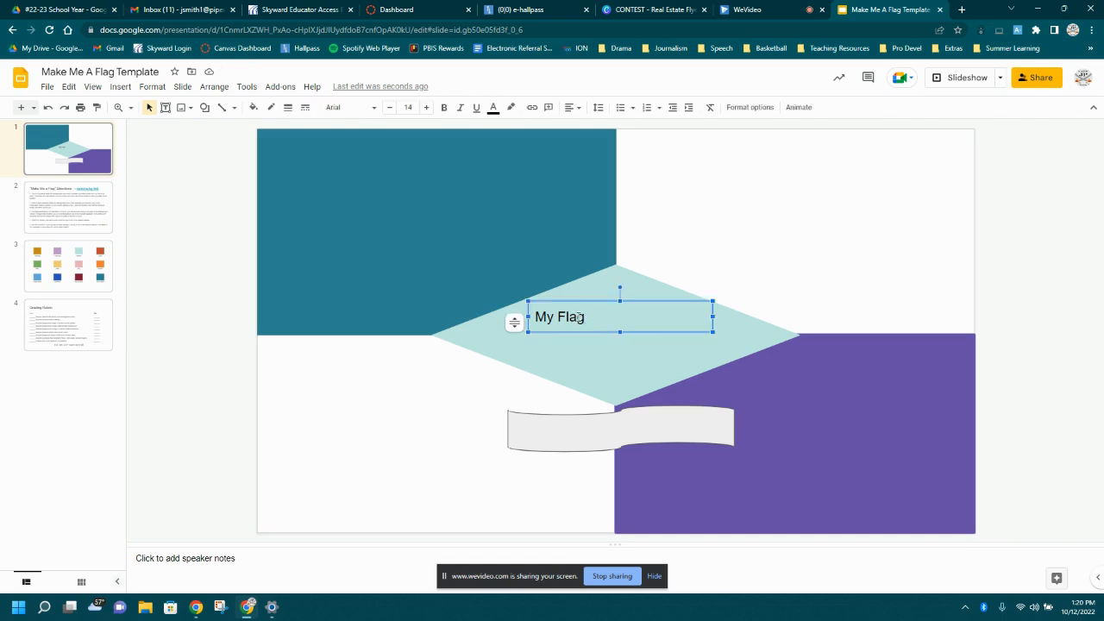
pyautogui.moveTo(587, 318); pyautogui.dragTo(537, 318)
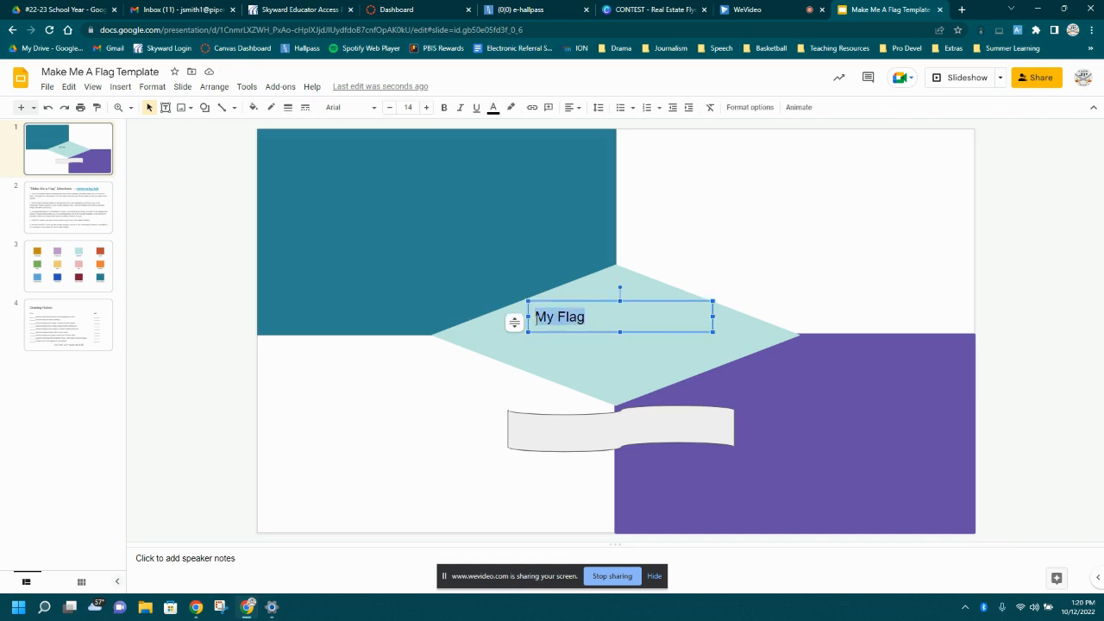
pyautogui.click(426, 110)
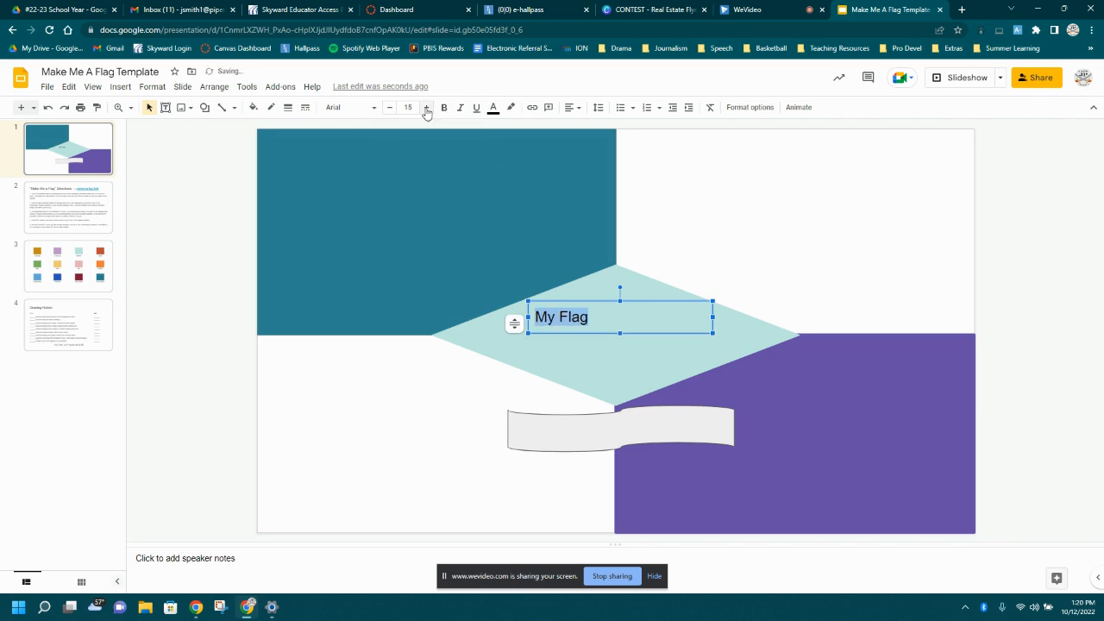
pyautogui.click(408, 107)
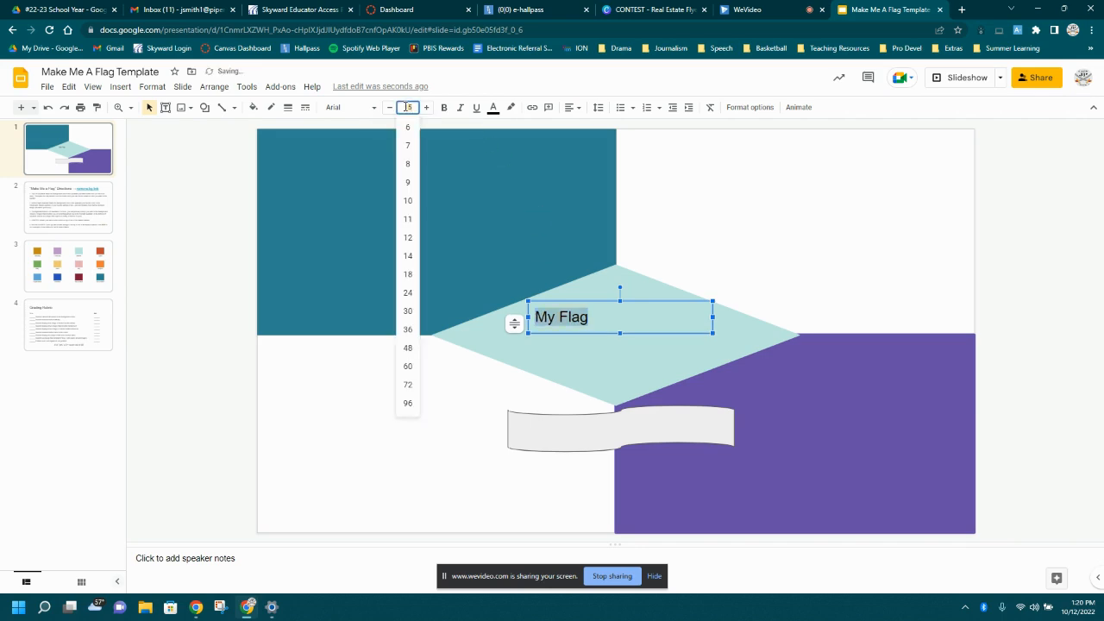
pyautogui.click(408, 310)
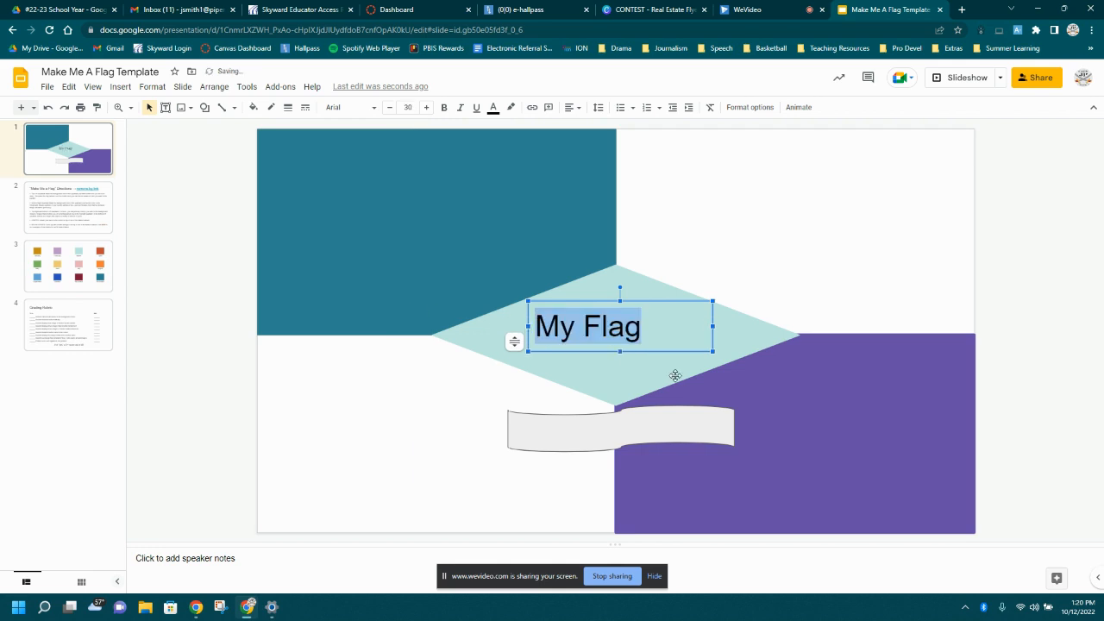
# - Center the "My Flag" text horizontally and align it to the middle vertically within its text box
pyautogui.click(571, 107)
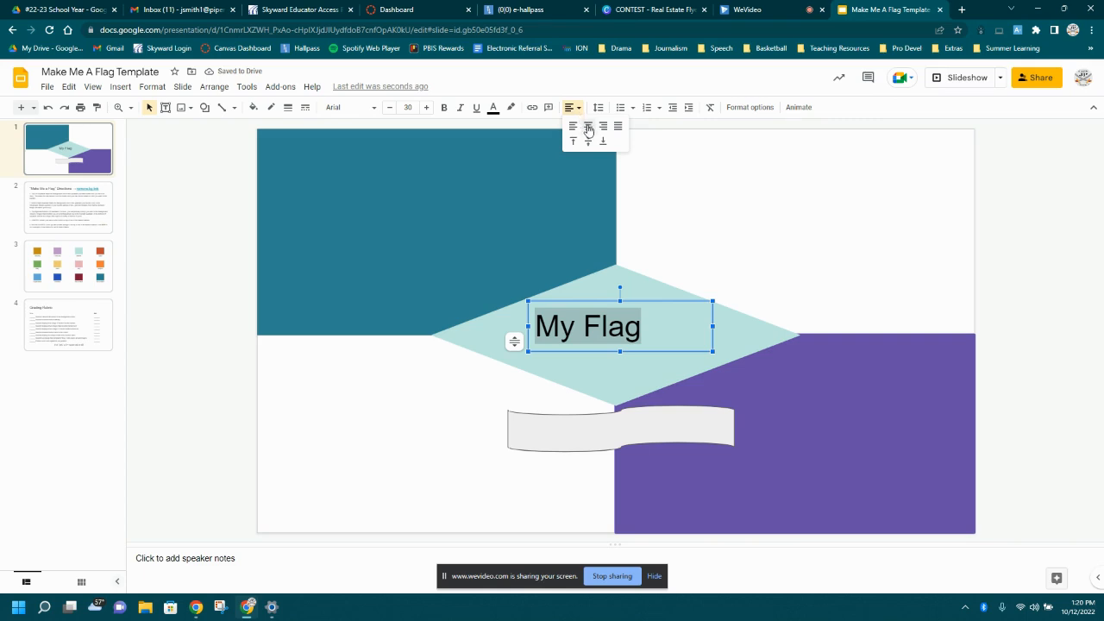
pyautogui.click(587, 126)
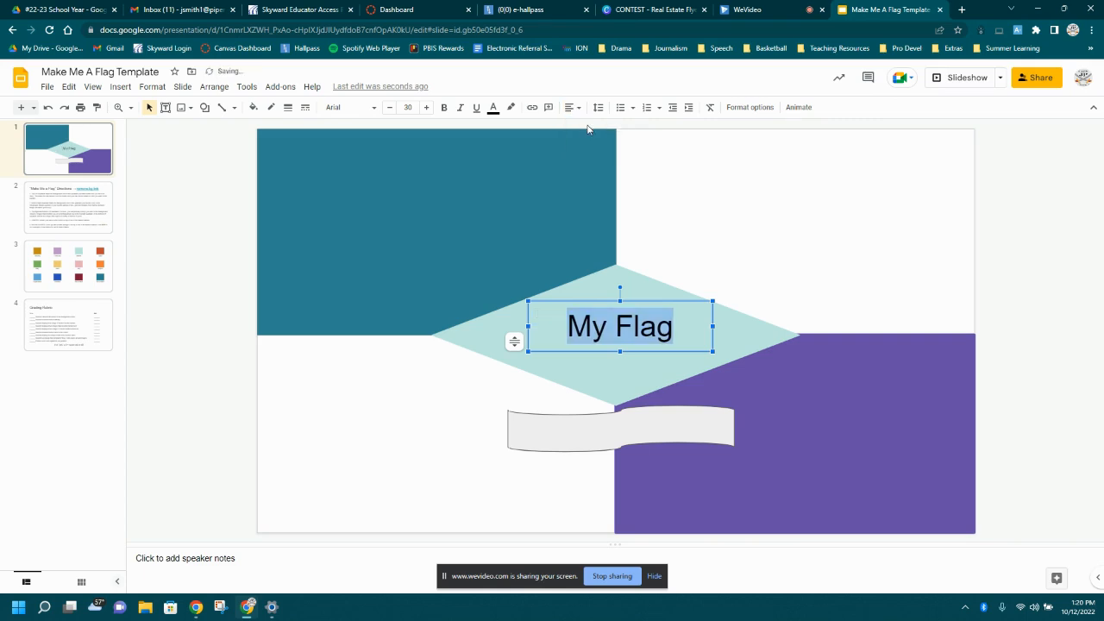
pyautogui.click(598, 108)
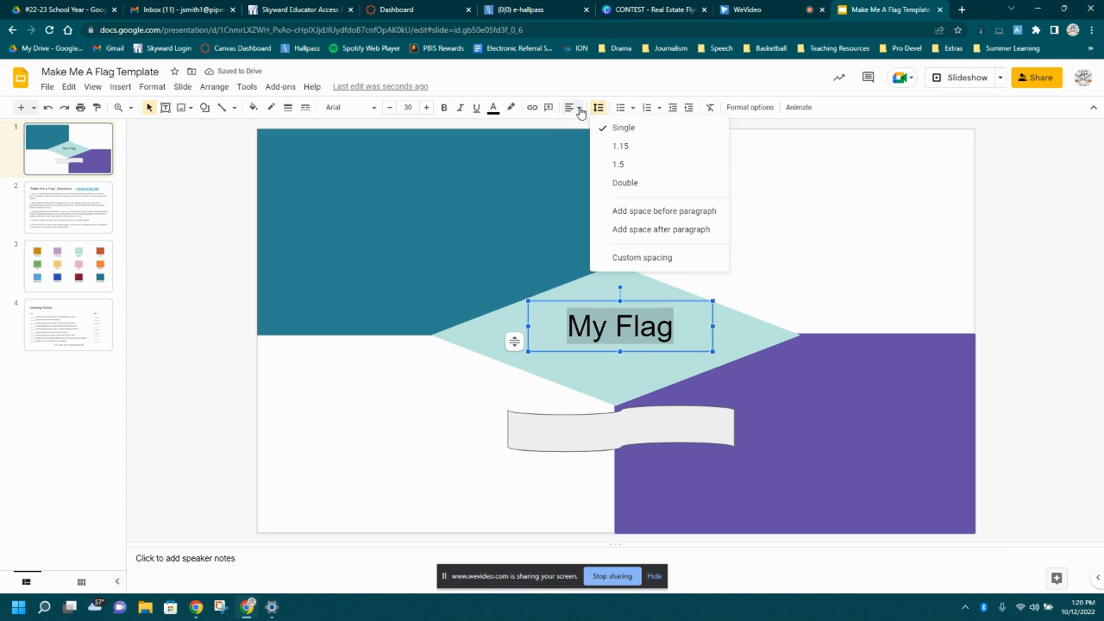
pyautogui.click(576, 108)
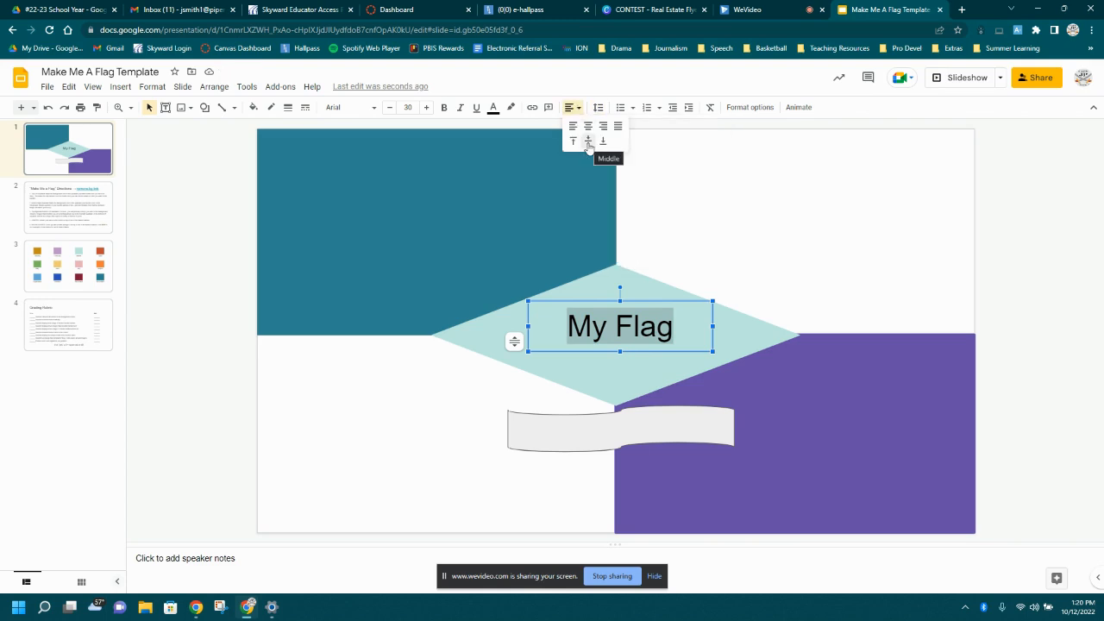
pyautogui.click(588, 143)
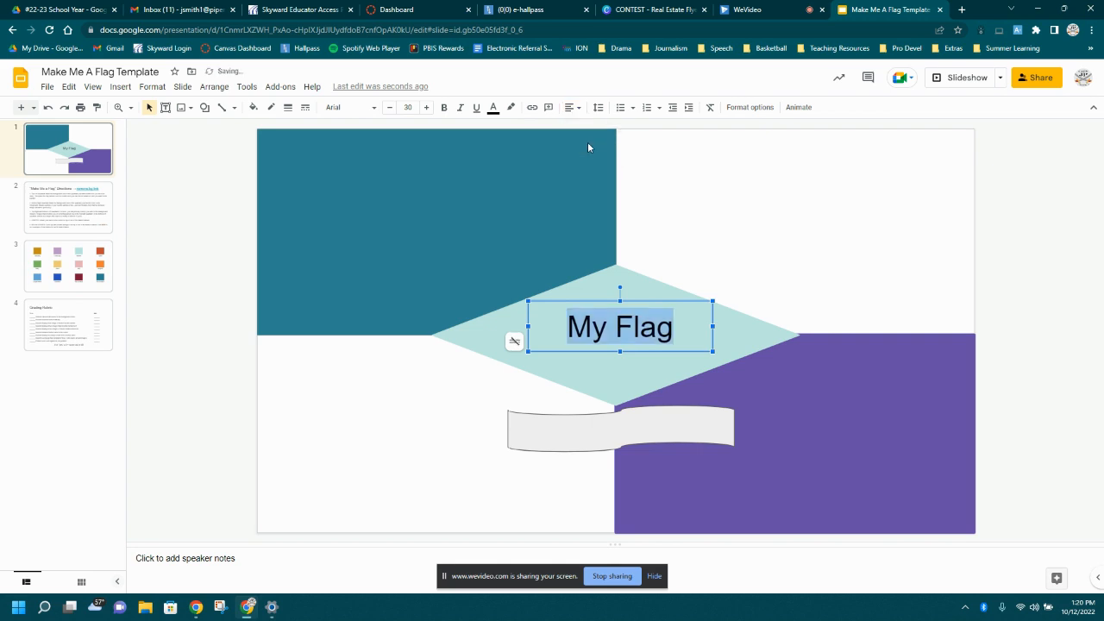